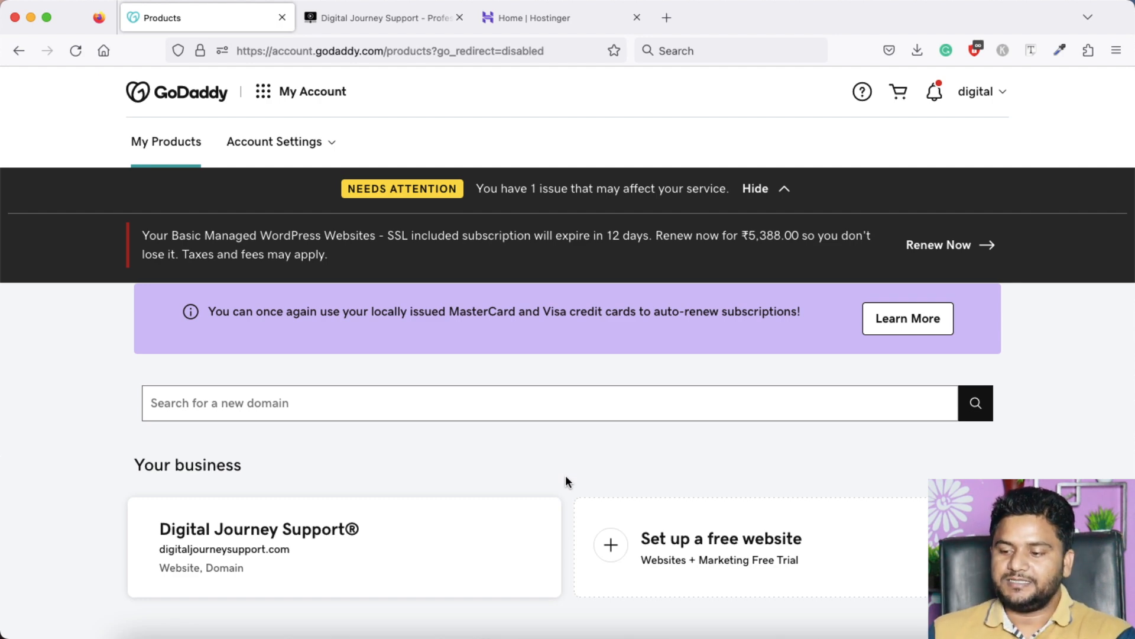
- Review the domain and Managed WordPress subscription listed among the GoDaddy products and services
scroll(558, 430, down, 10)
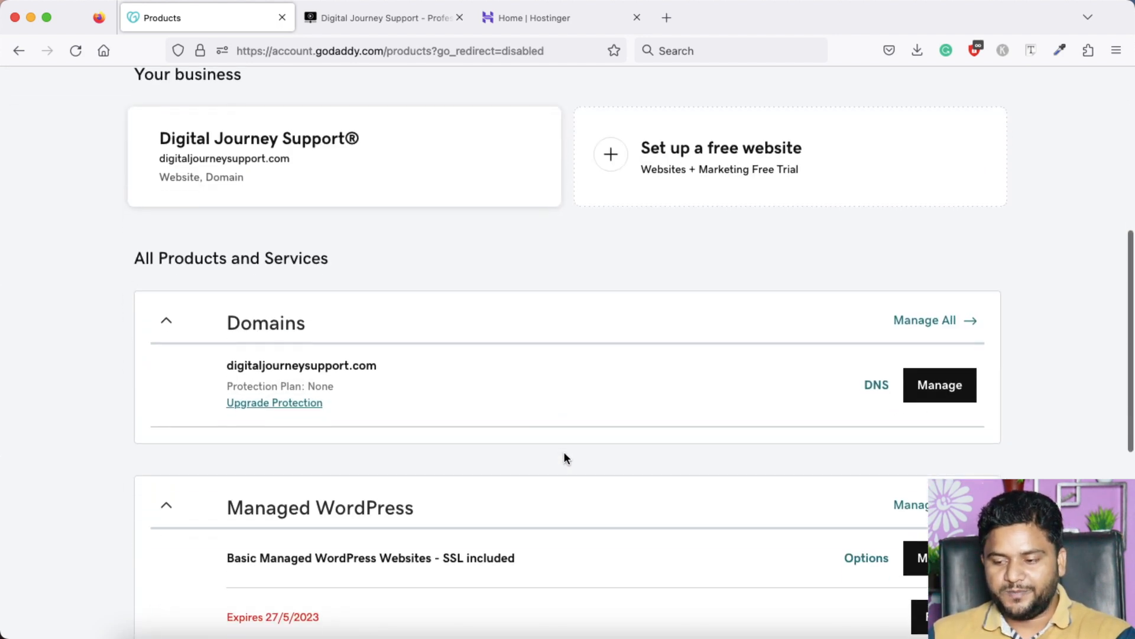
scroll(563, 452, down, 1)
scroll(563, 451, down, 3)
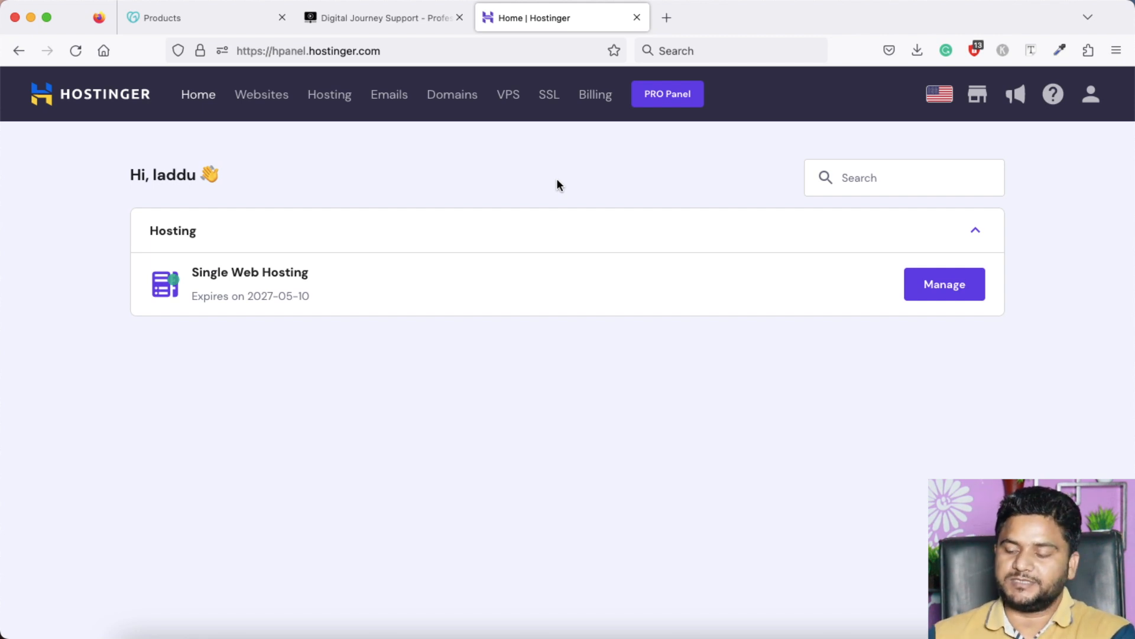
- Open the WordPress admin dashboard of digitaljourneysupport.com at /wp-admin/
click(185, 16)
click(382, 16)
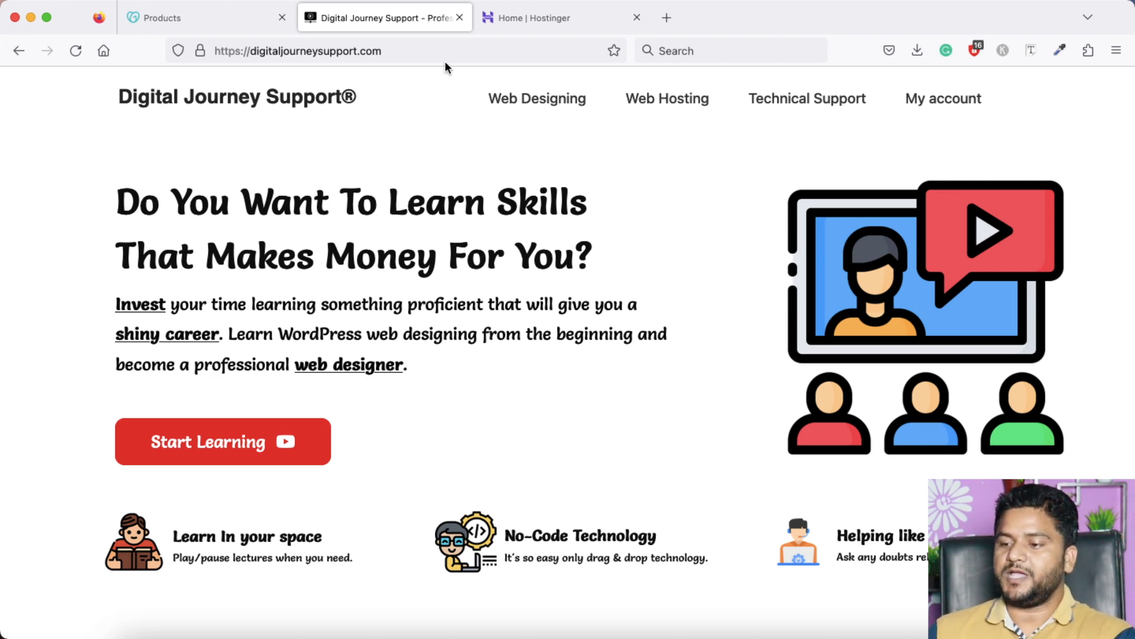
click(401, 52)
click(401, 54)
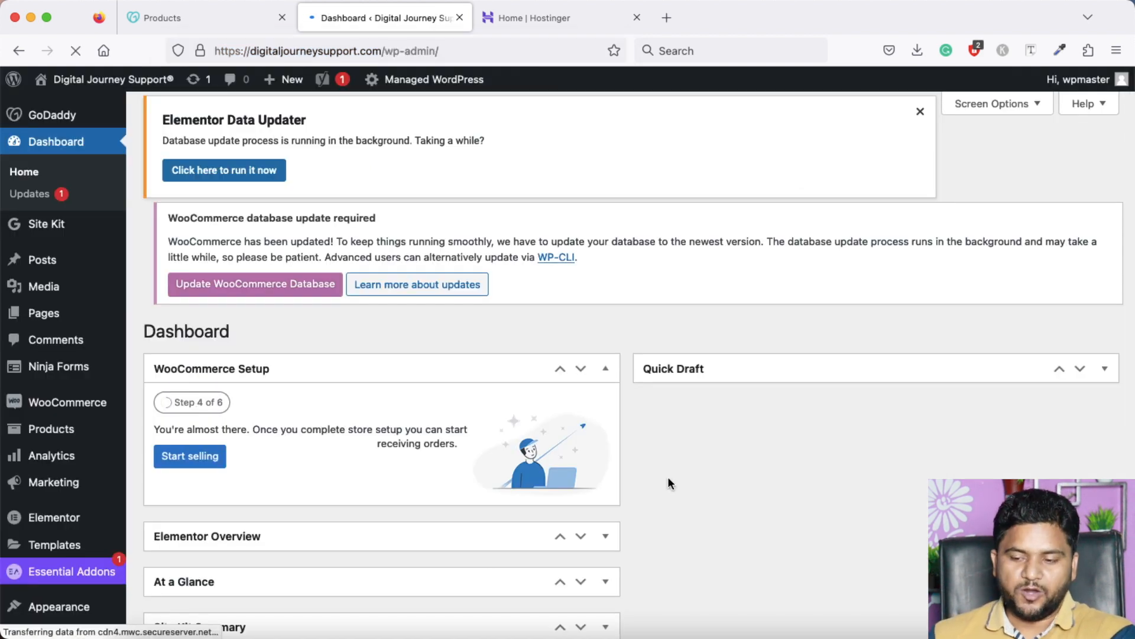
- Start exporting the site to a file with All-in-One WP Migration and stop the running export
scroll(669, 481, down, 5)
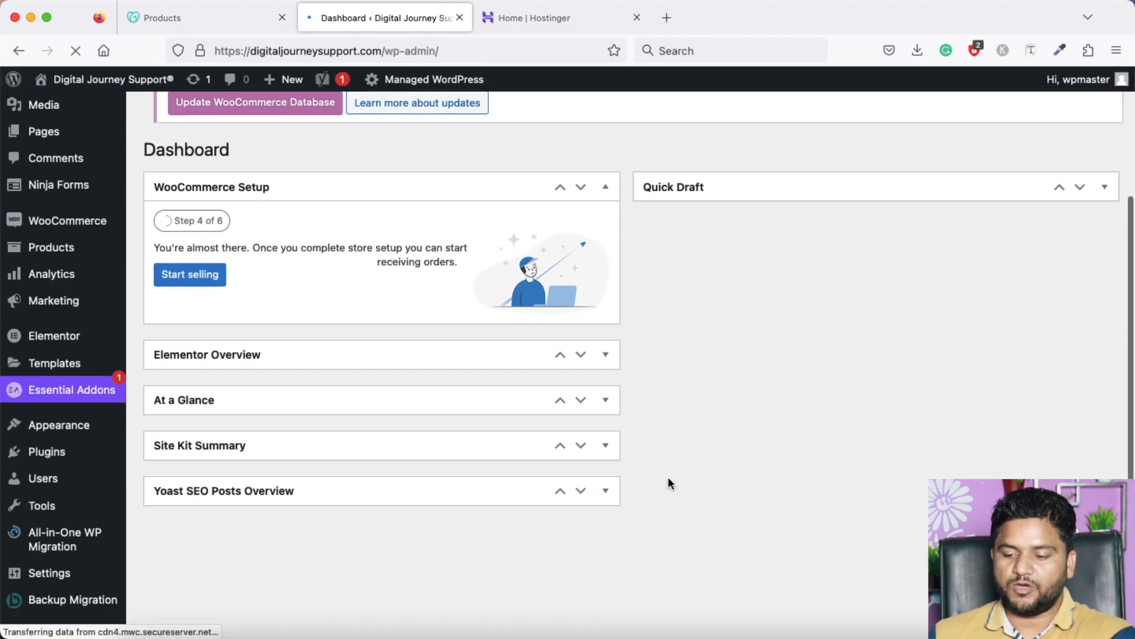
scroll(668, 484, down, 2)
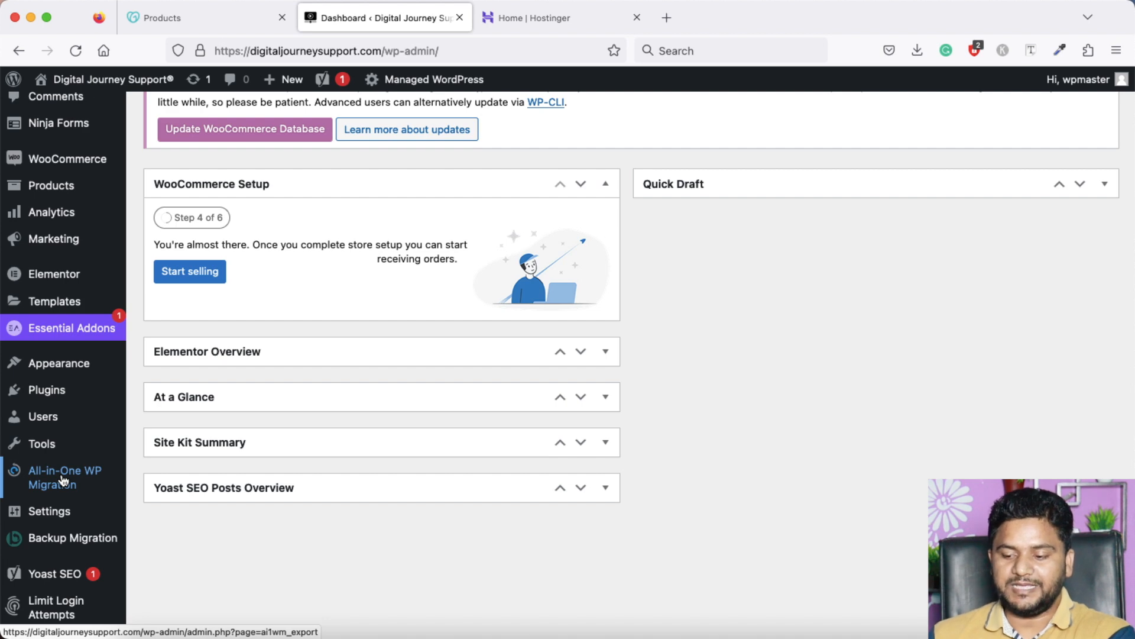
click(63, 480)
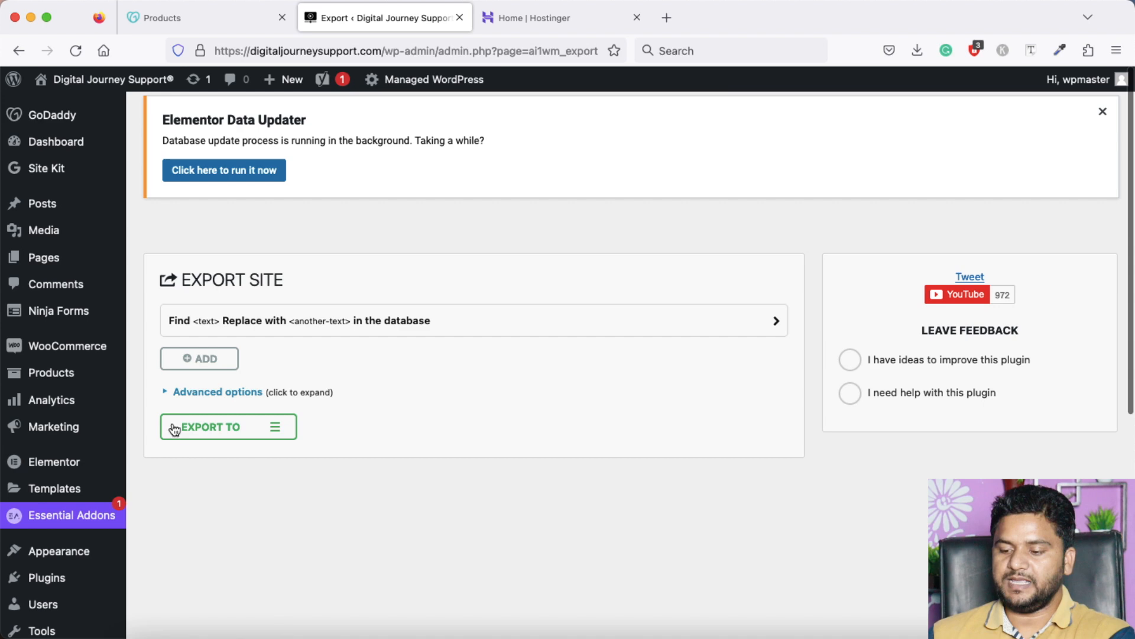
click(277, 433)
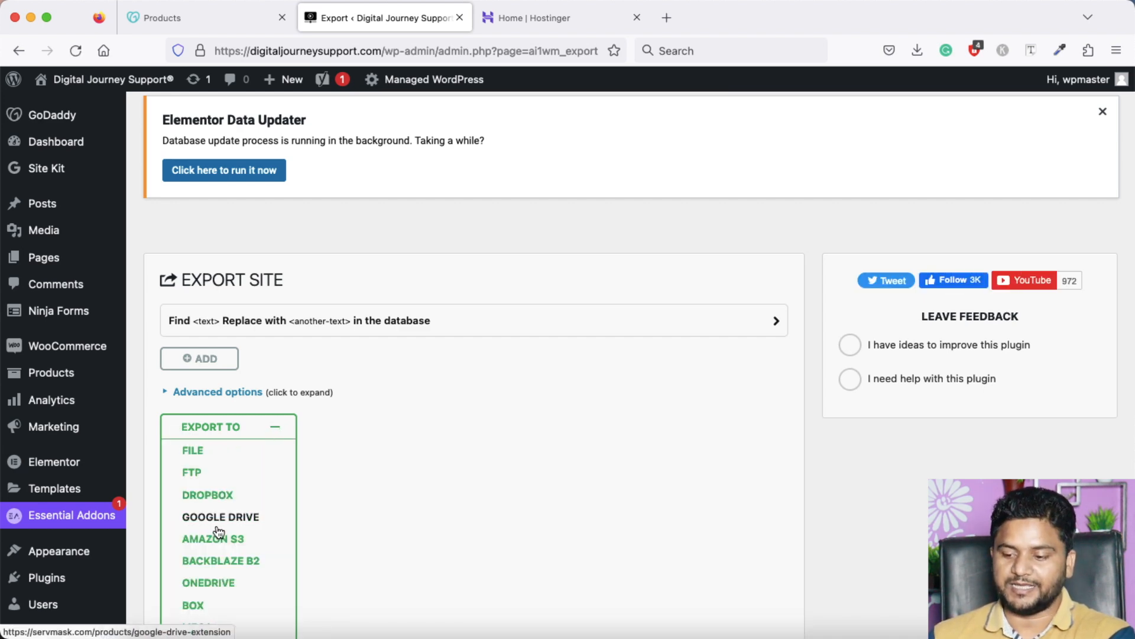
click(192, 451)
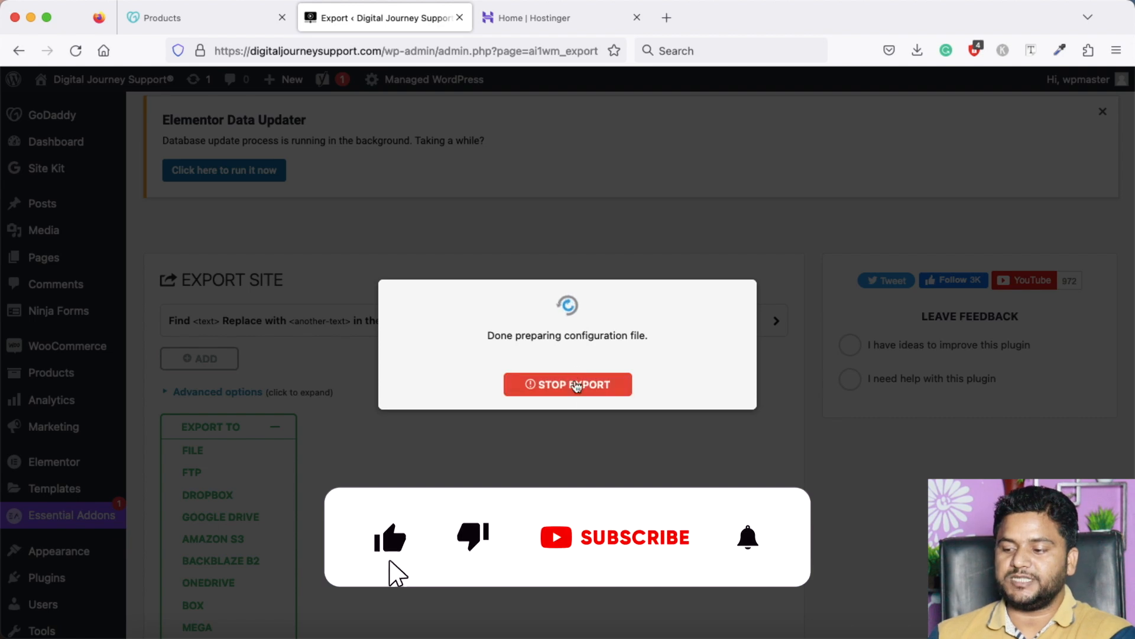
click(571, 385)
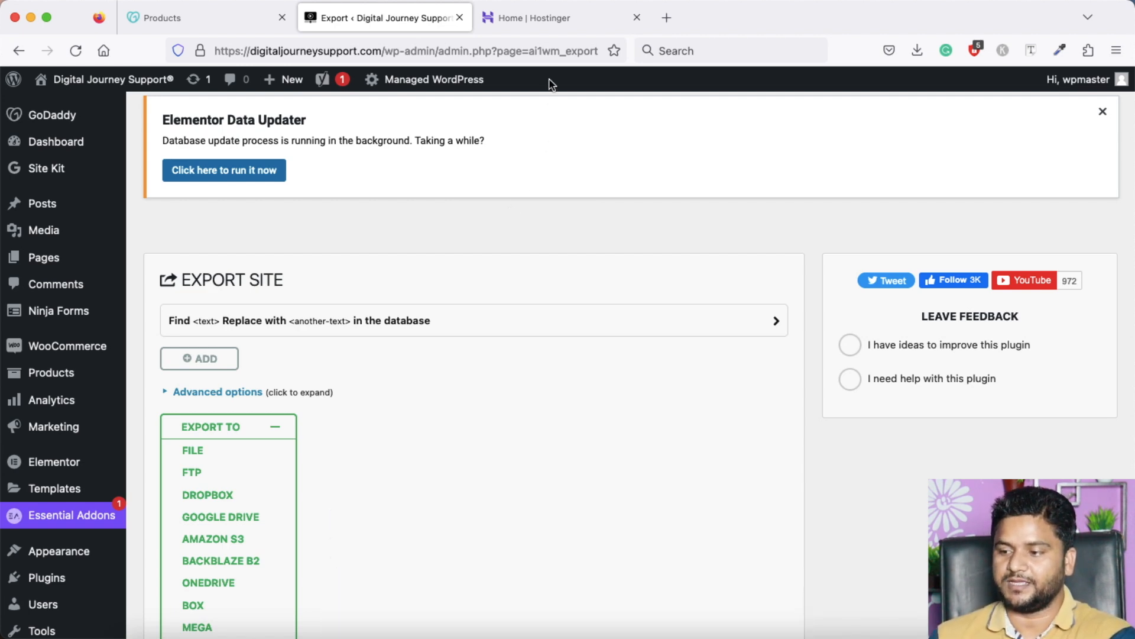
- Switch to Hostinger, start the guided setup for the Single Web Hosting plan and choose to migrate a website through Transfer Website
click(534, 17)
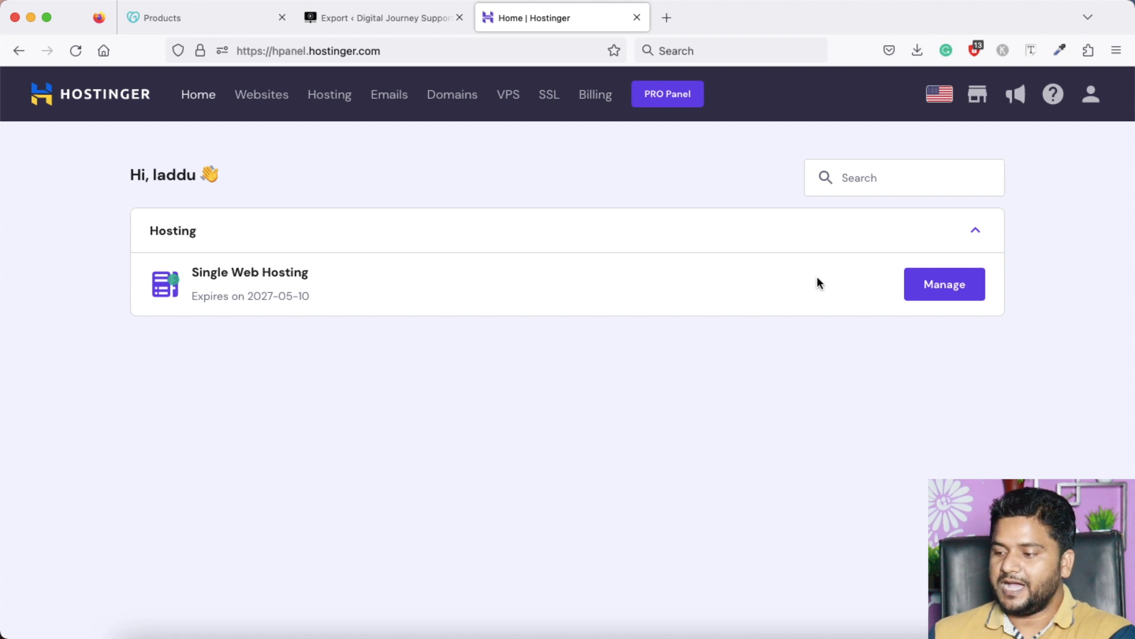
click(947, 292)
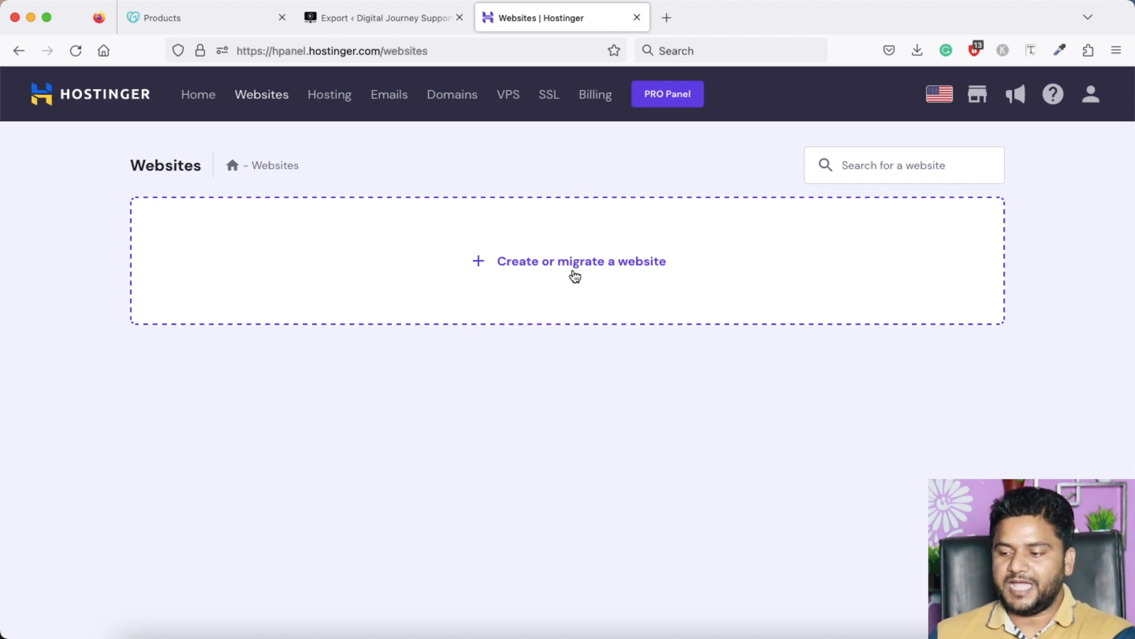
click(572, 266)
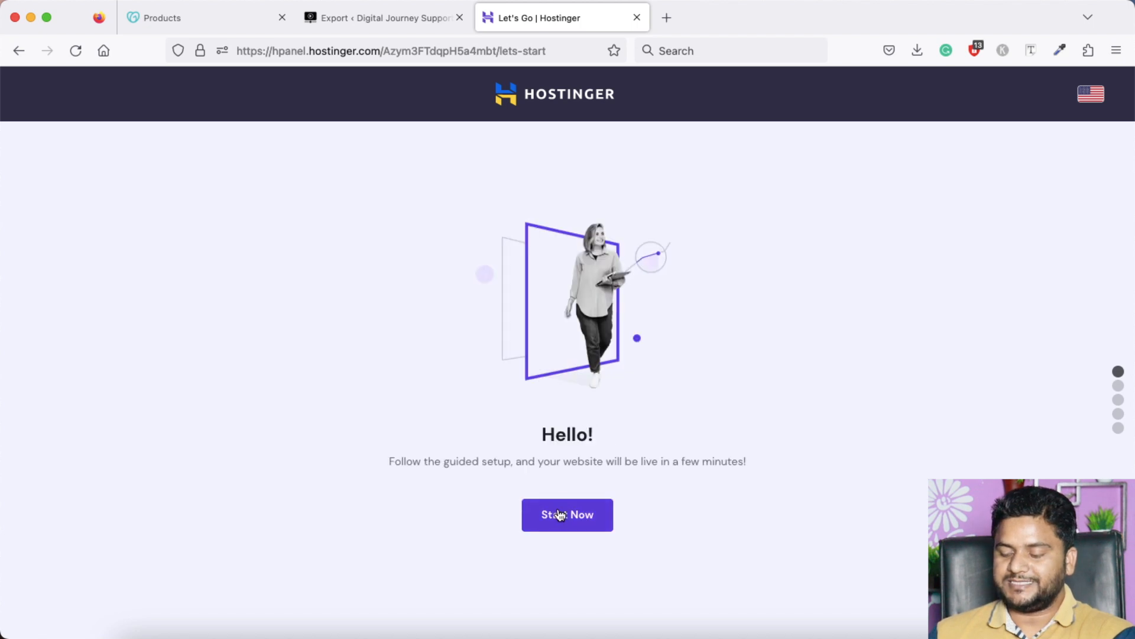
click(563, 517)
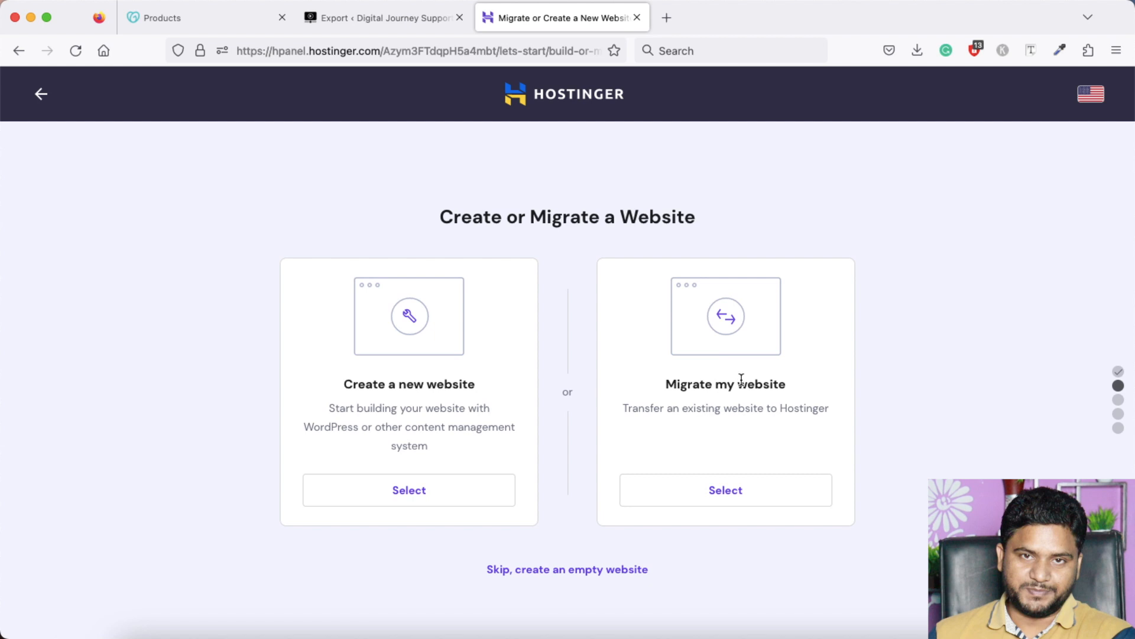
click(727, 492)
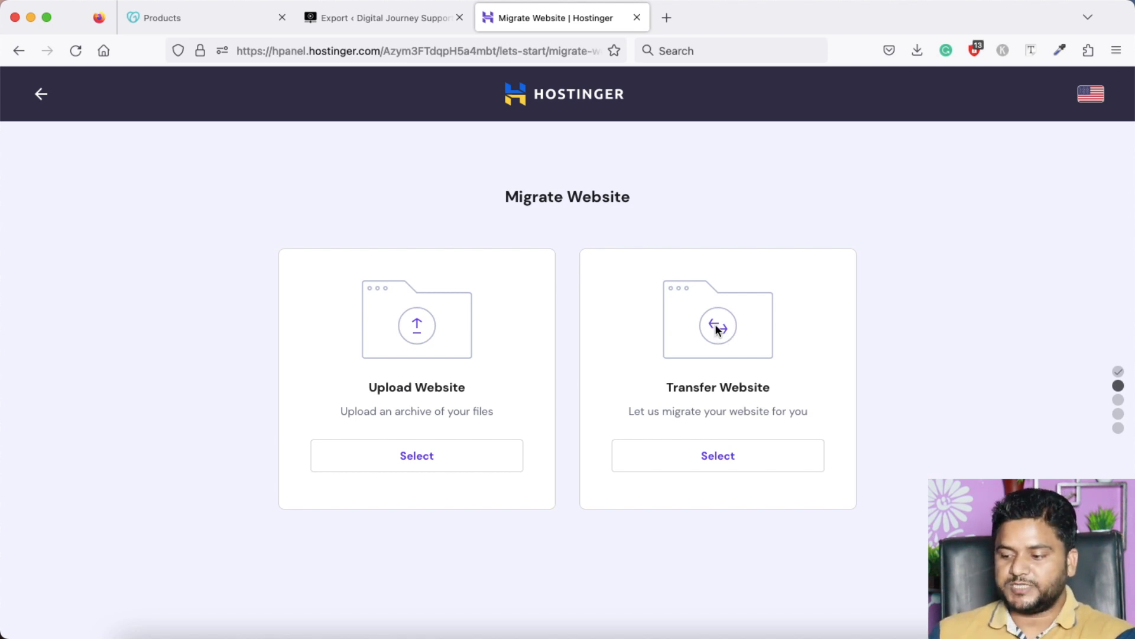
click(721, 457)
scroll(720, 452, down, 3)
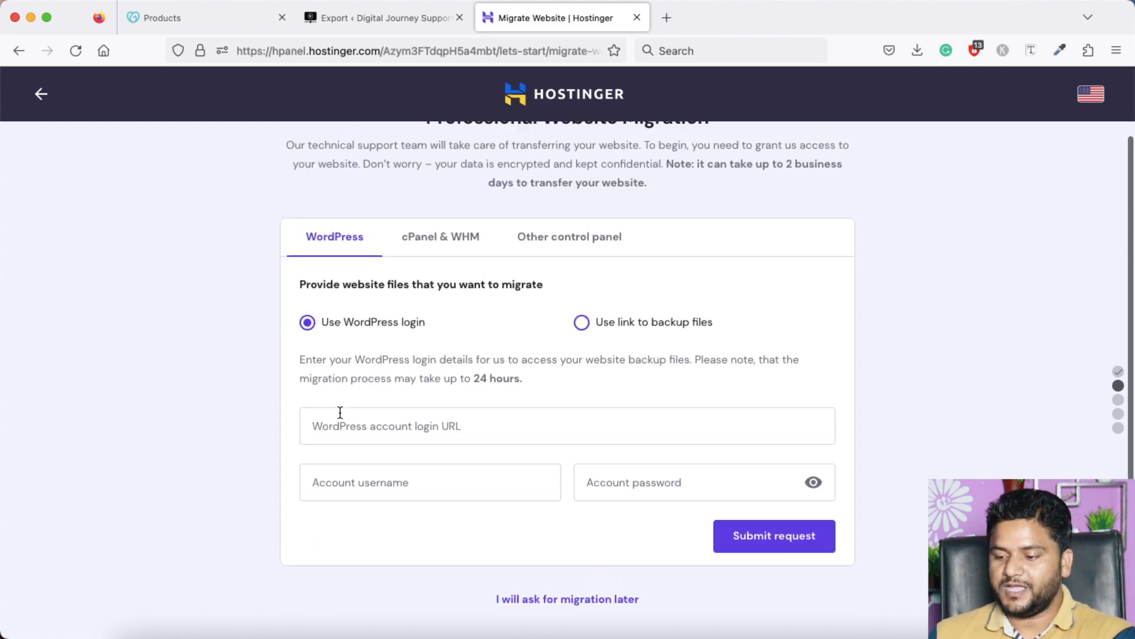
- Log out of the digitaljourneysupport.com WordPress admin and copy its login page address for the migration form
click(340, 431)
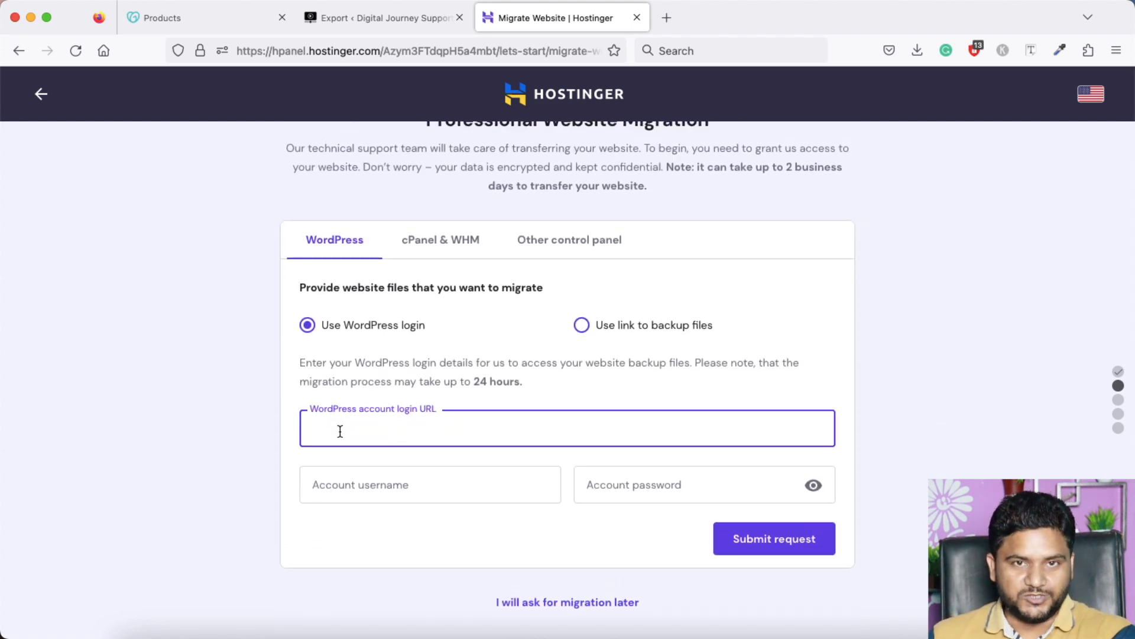
click(343, 483)
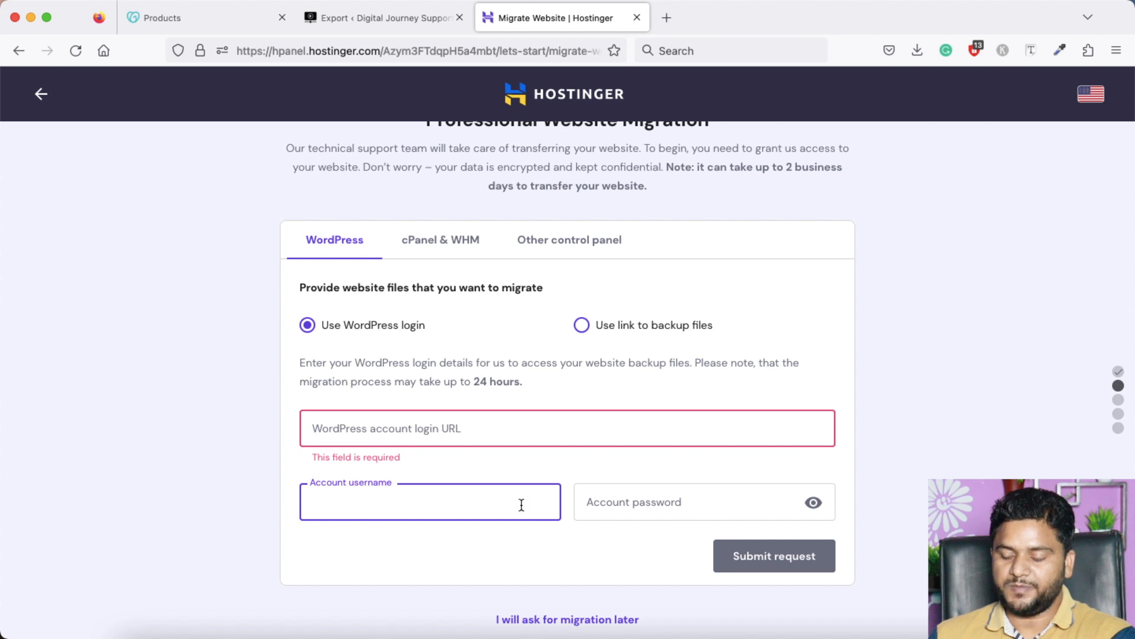
click(373, 426)
click(381, 18)
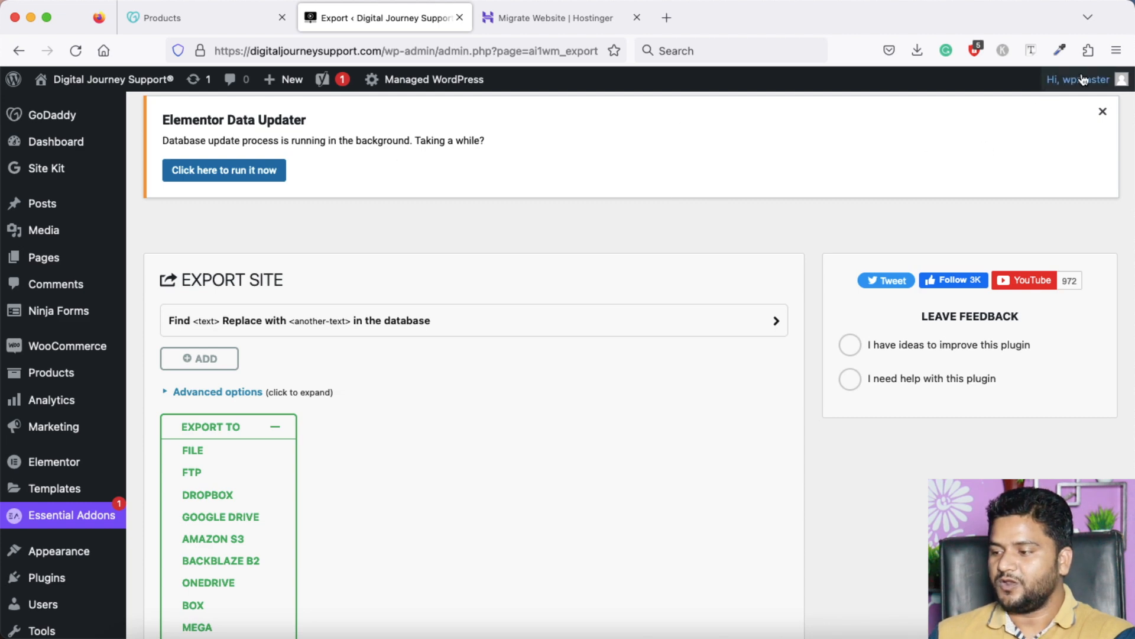
mouse_move(1082, 80)
click(1029, 157)
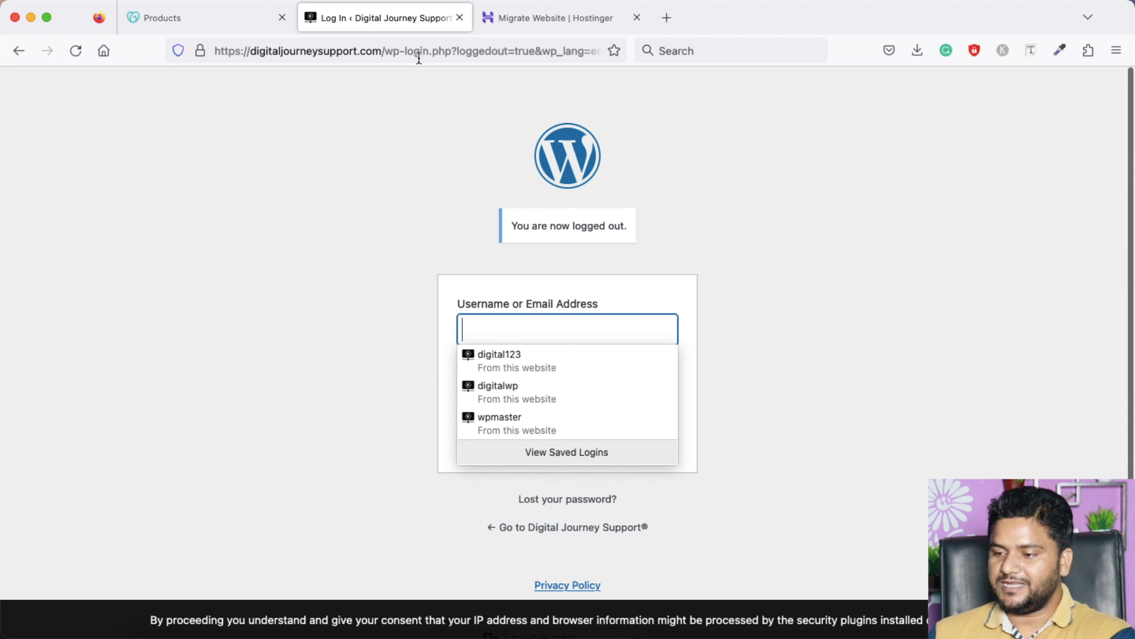
click(414, 52)
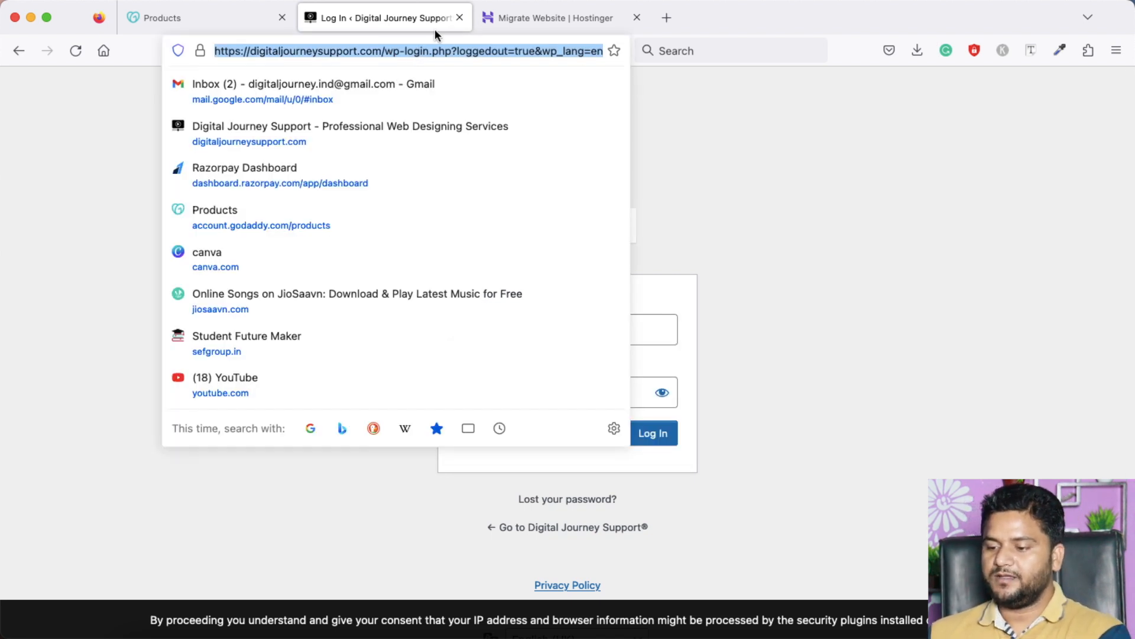
- Set the migration form's WordPress account login URL to the copied digitaljourneysupport.com/wp-login.php address and submit the request
click(522, 18)
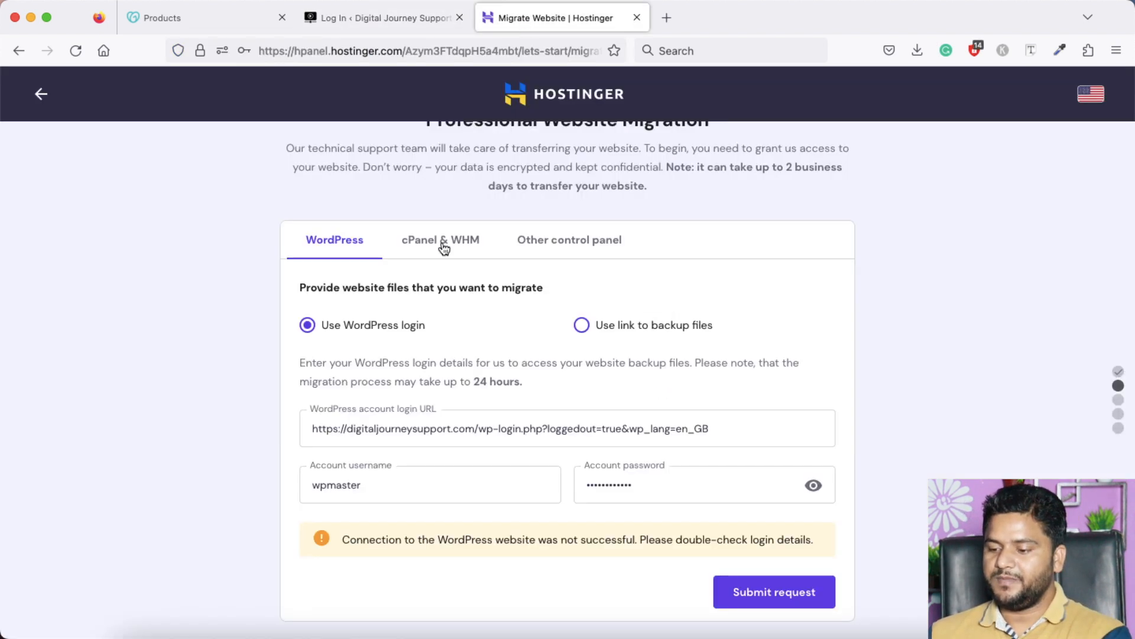
triple_click(419, 428)
key(super+v)
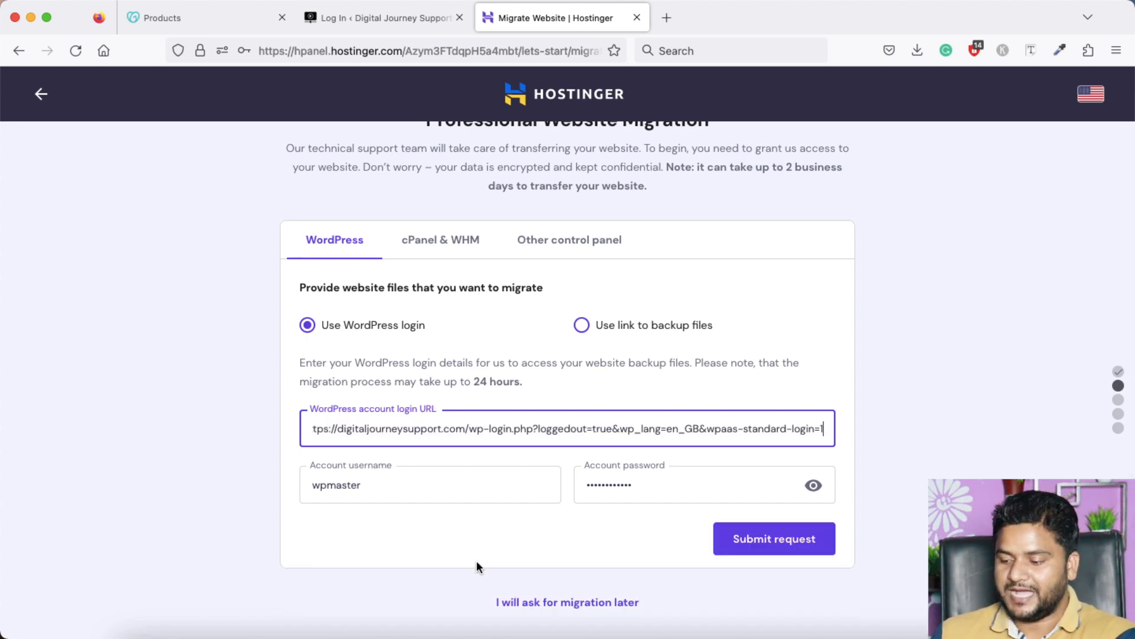
click(781, 540)
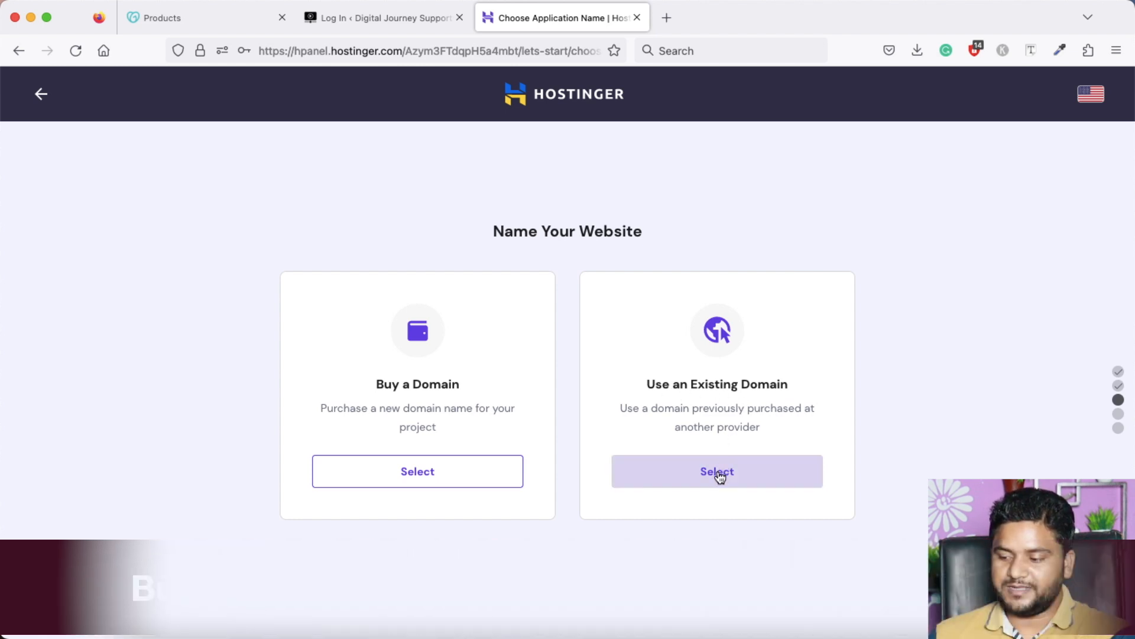
- Name the website with the existing domain digitaljourneysupport.com and continue to the setup overview
click(718, 471)
click(390, 553)
text(digitaljourneysupport.com)
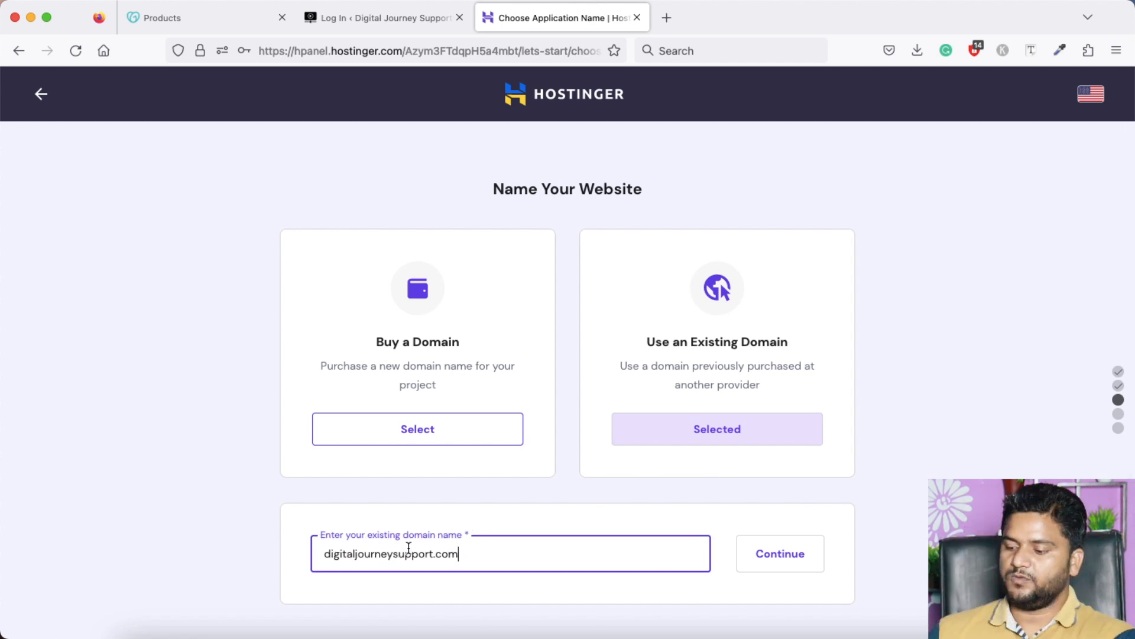
click(778, 556)
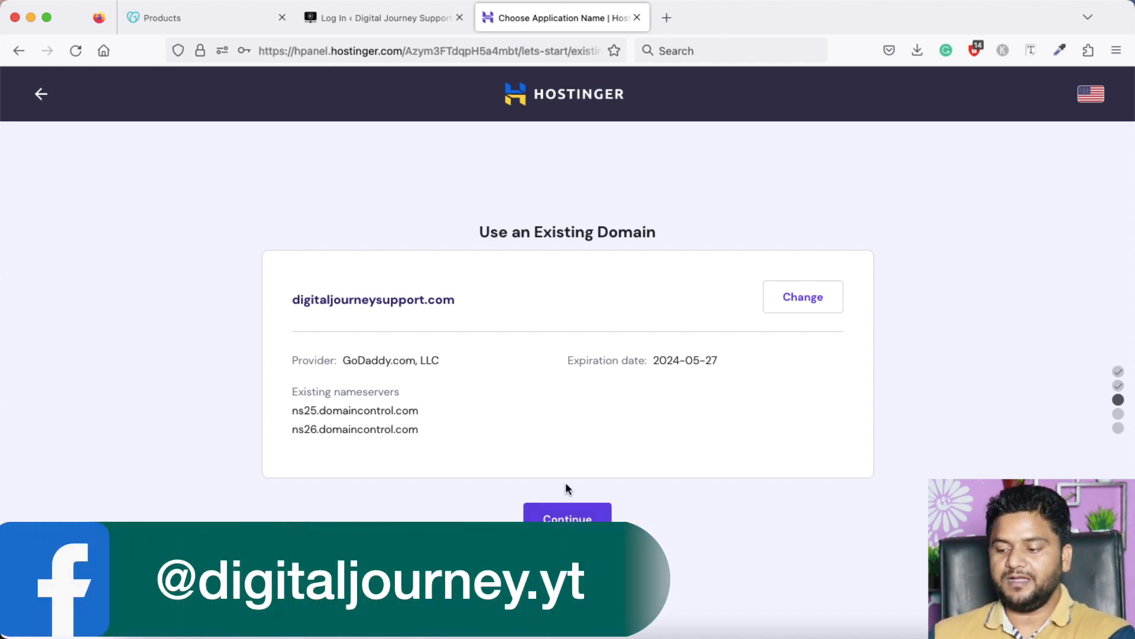
click(572, 518)
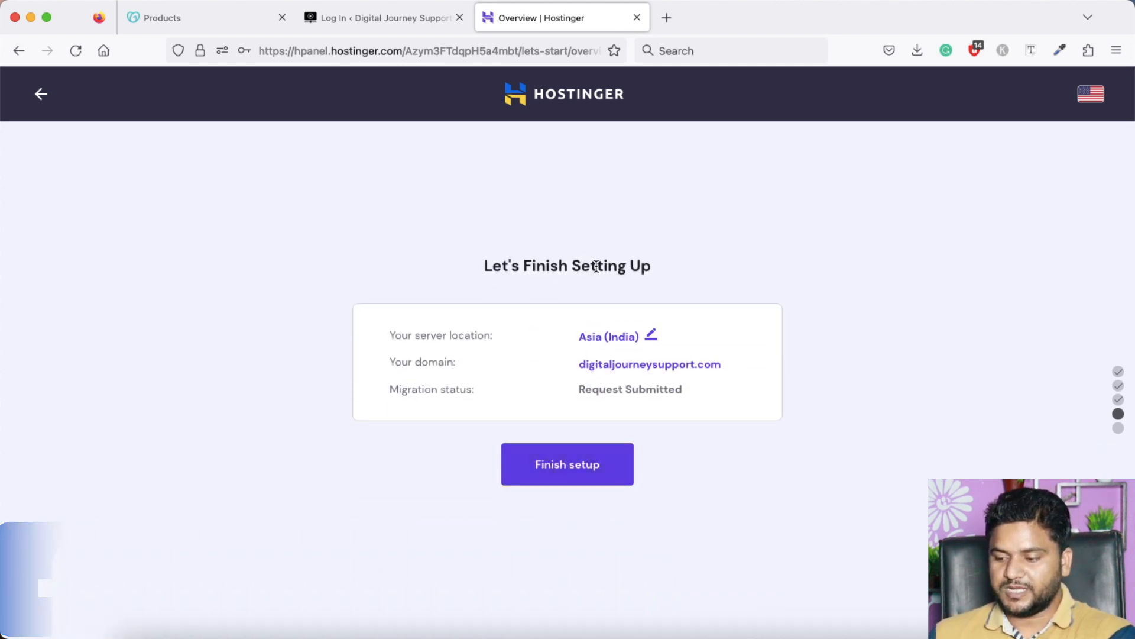
- Finish the Hostinger website setup and open the site's control panel
click(564, 469)
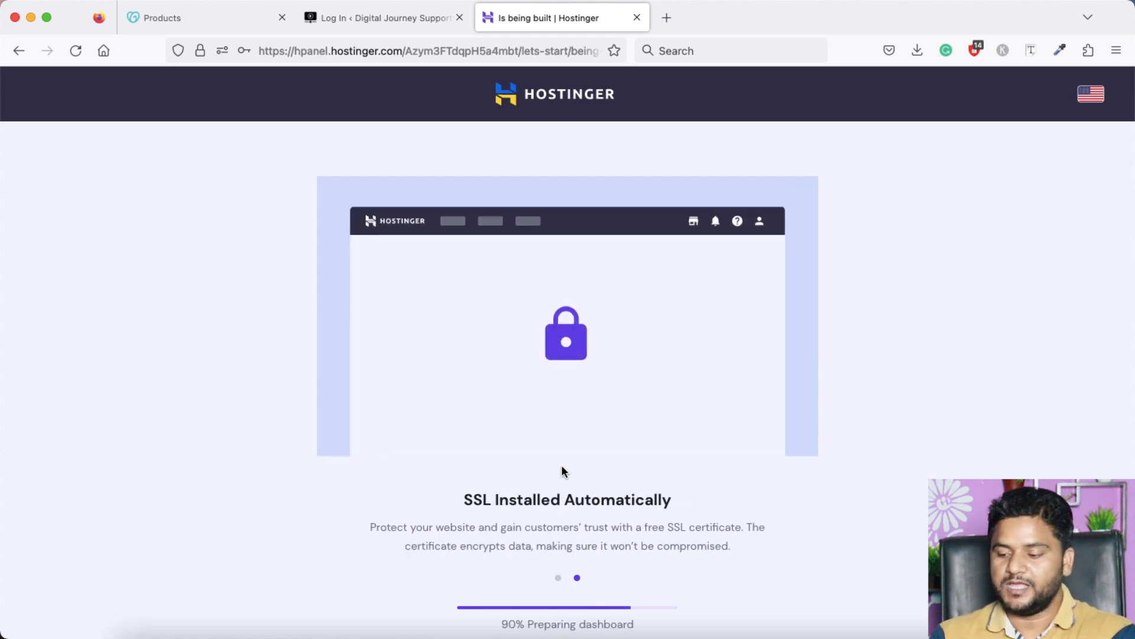
scroll(562, 465, down, 2)
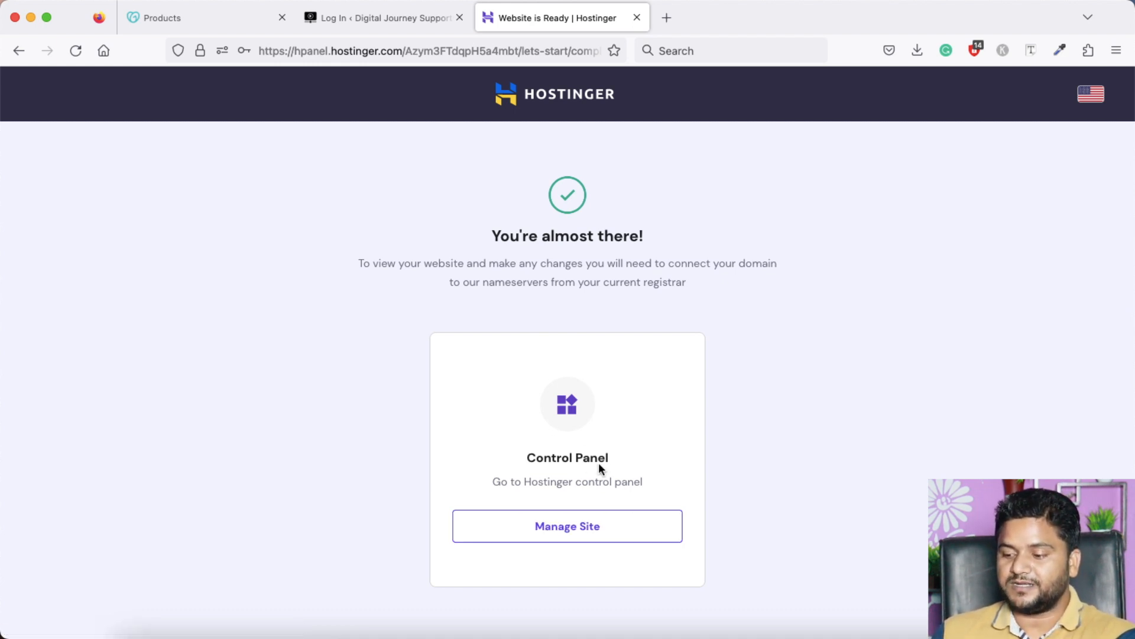
click(573, 528)
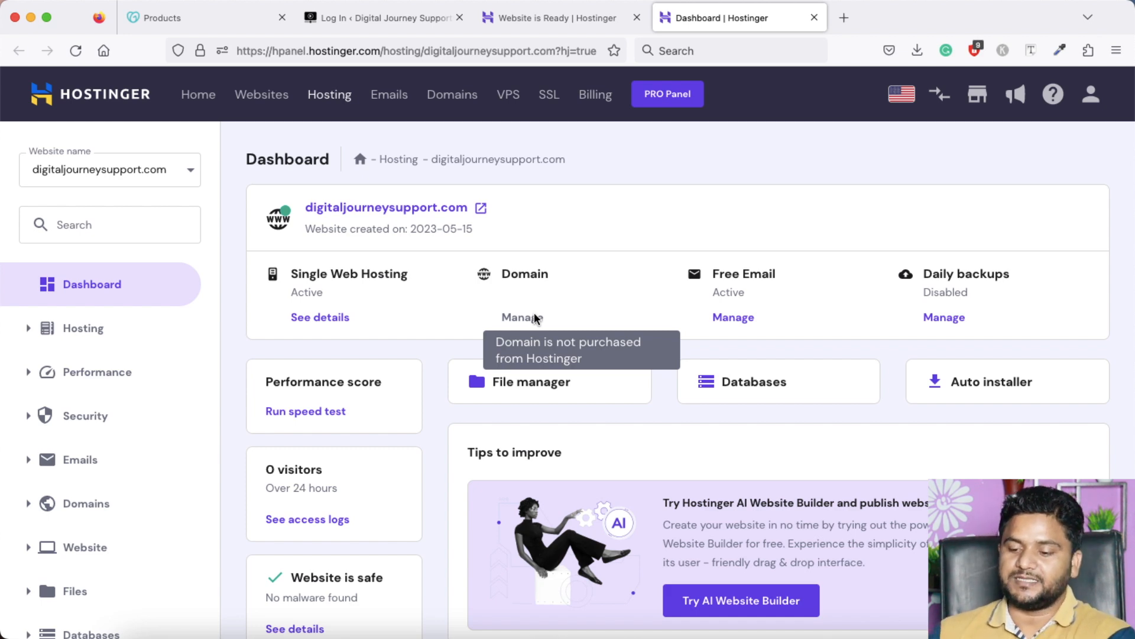
- Open the Migrate Website page of the hosting account and check the migration request's status
scroll(93, 503, down, 3)
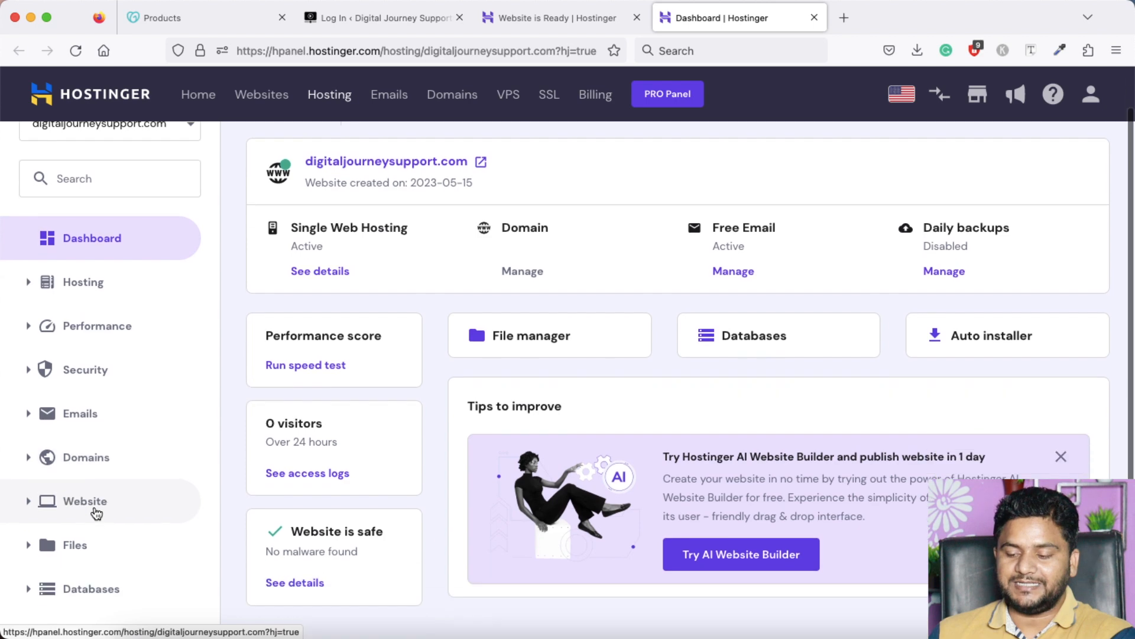
click(78, 427)
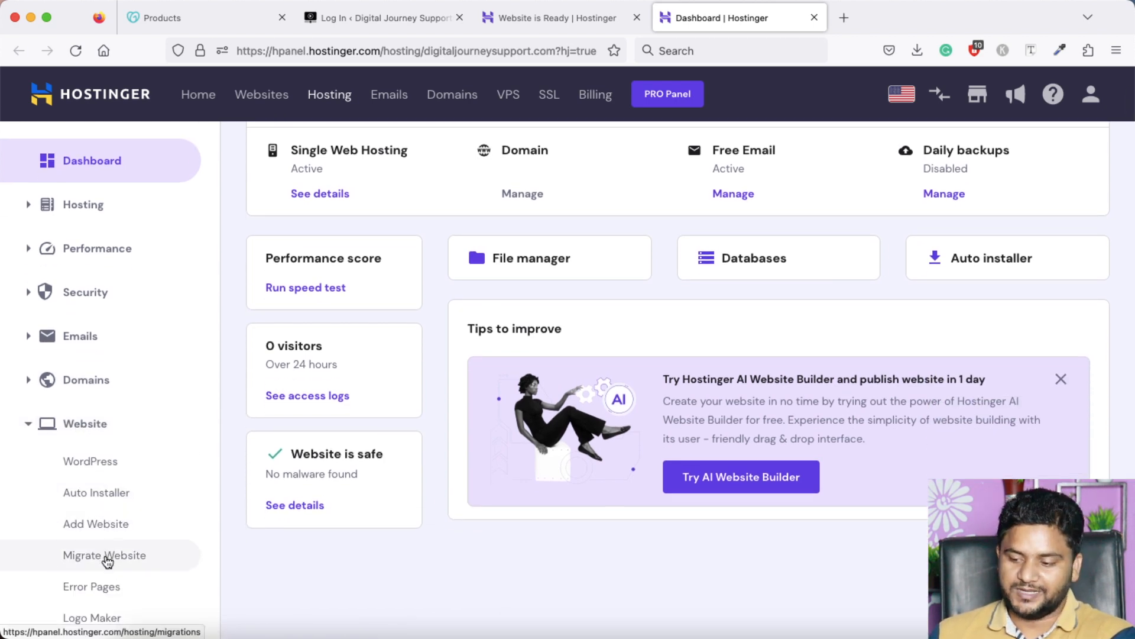
click(106, 556)
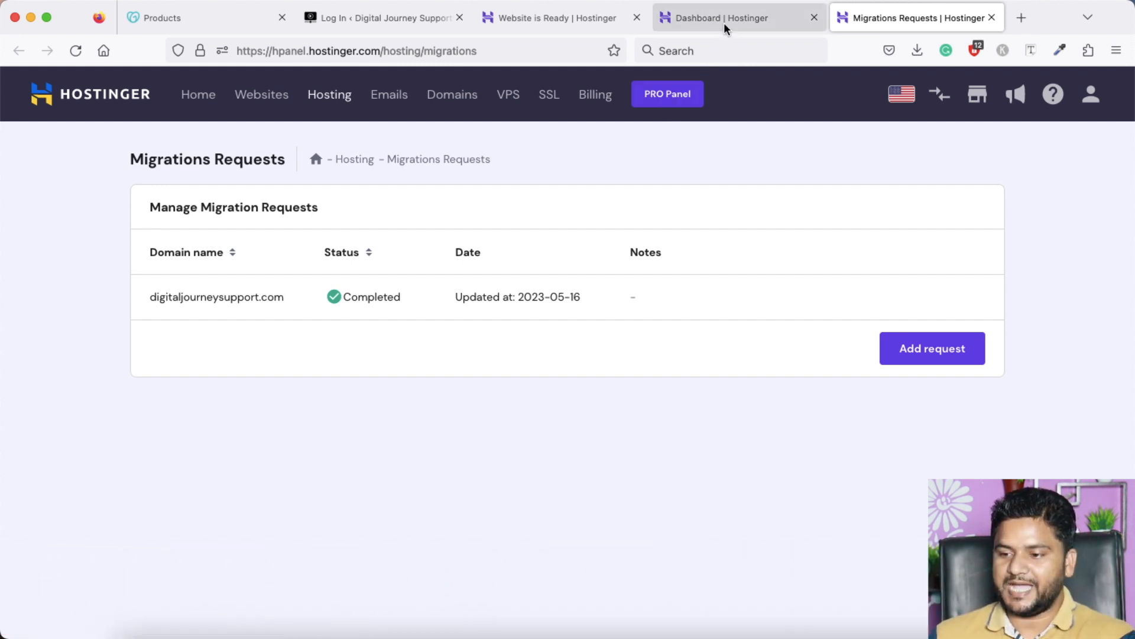
- Return to the digitaljourneysupport.com hosting dashboard and reload it to check the migrated site's status
click(724, 23)
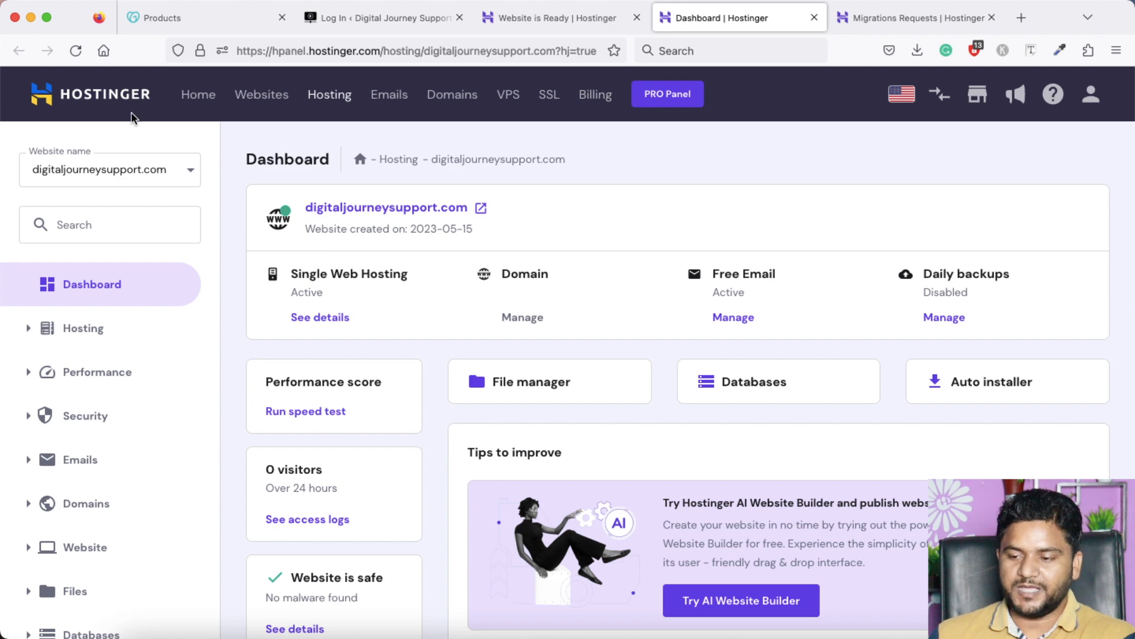
click(77, 53)
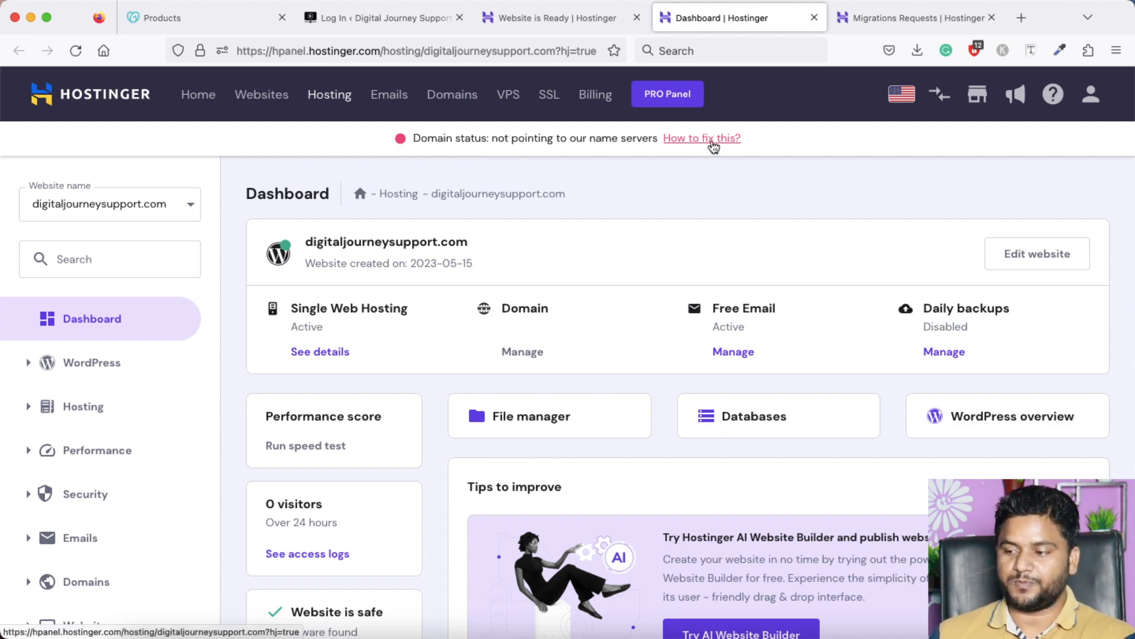
- Show Hostinger's nameserver change instructions for digitaljourneysupport.com, and open the domain's nameserver settings in GoDaddy
click(712, 142)
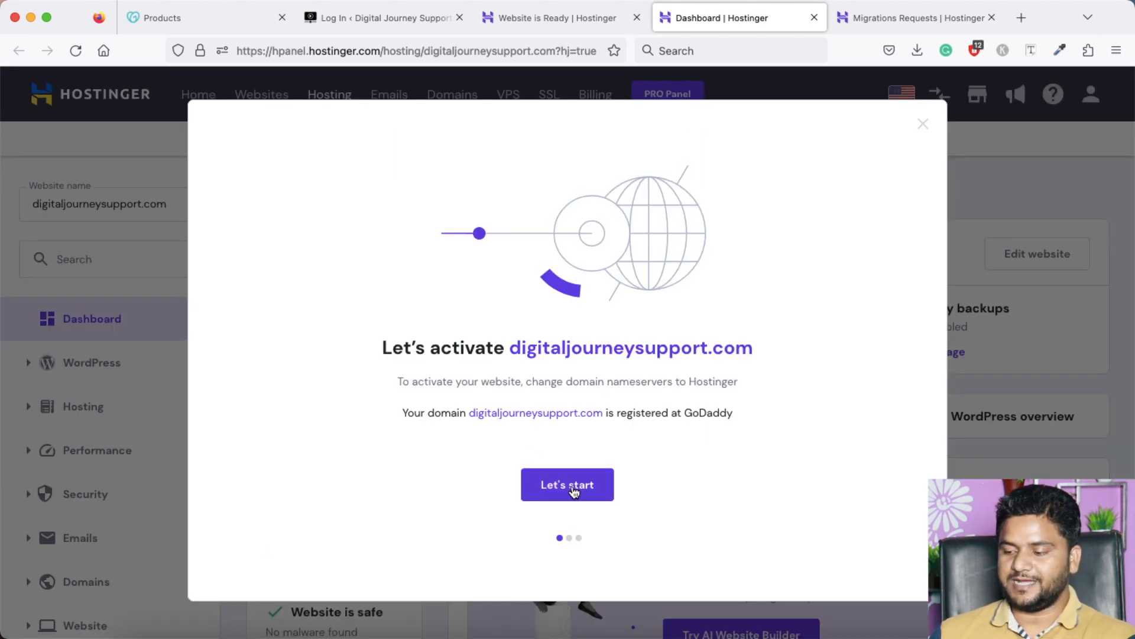
click(578, 482)
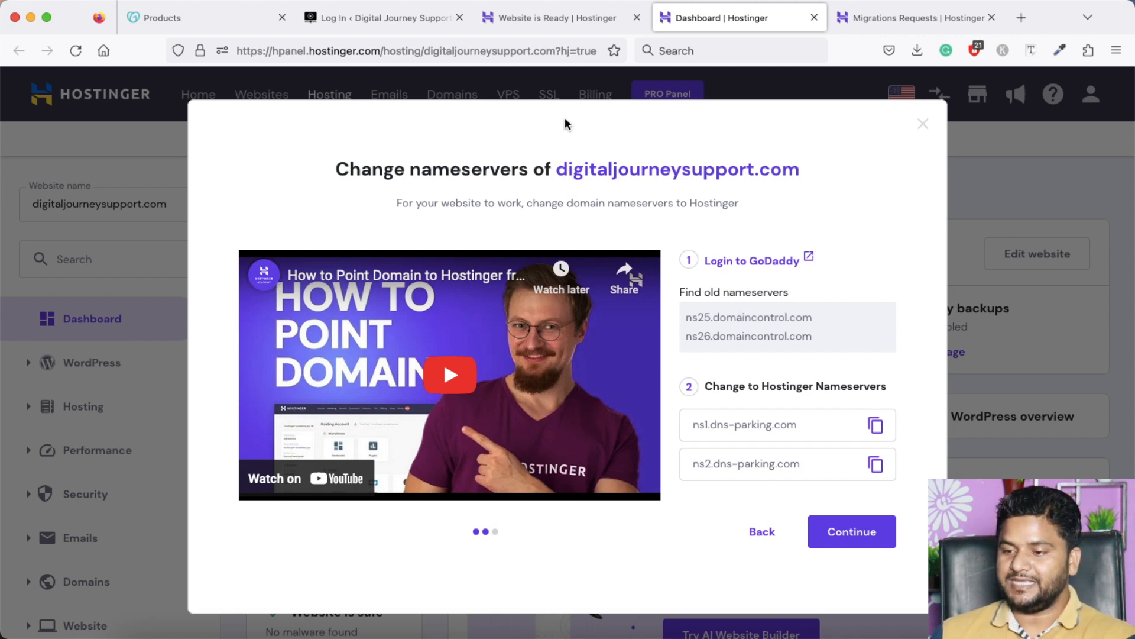
click(203, 21)
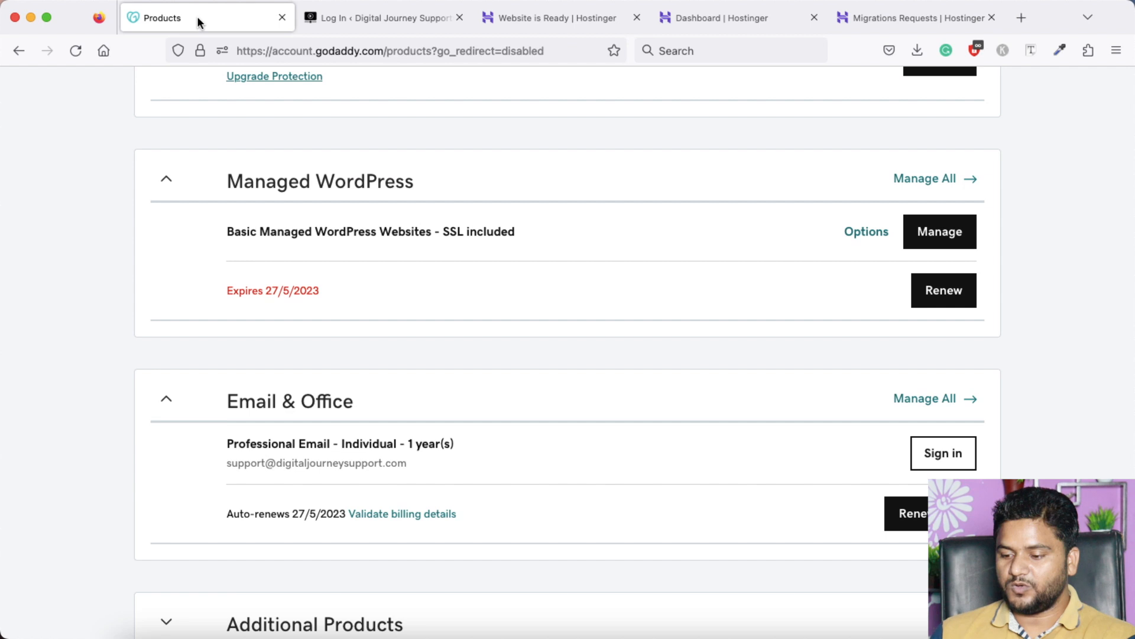
scroll(508, 402, down, 3)
scroll(520, 424, up, 6)
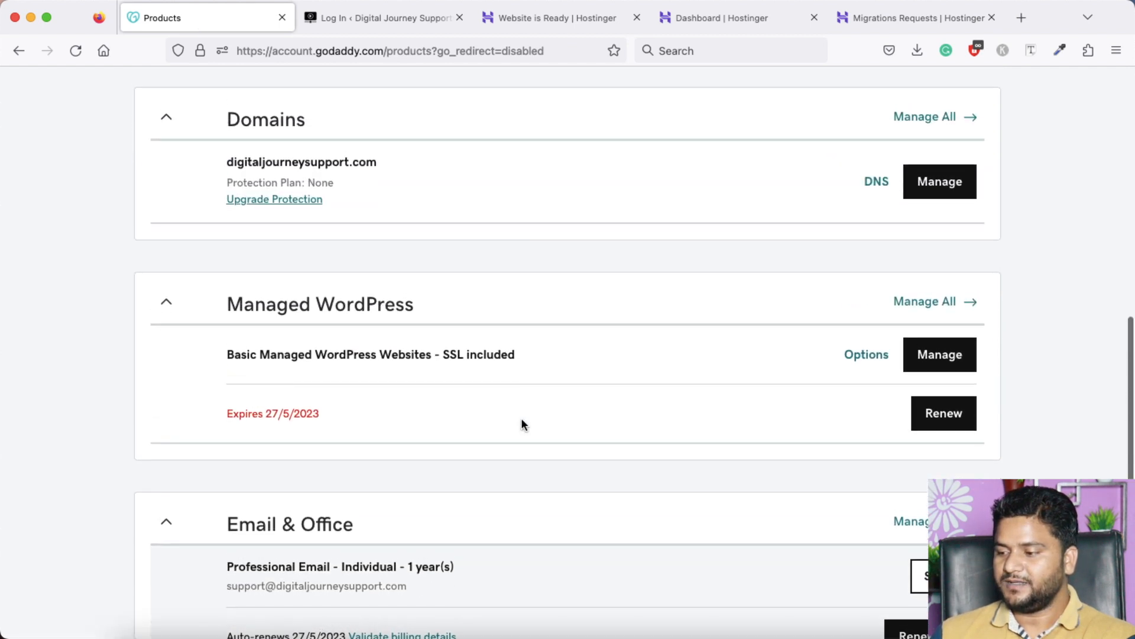
scroll(520, 423, up, 1)
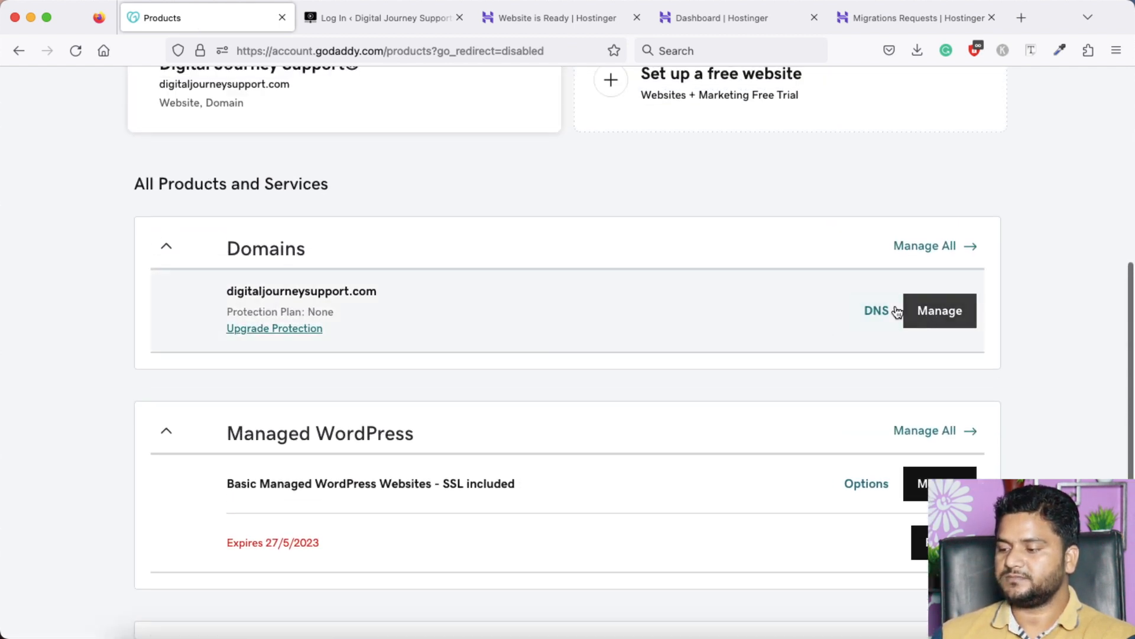
click(880, 311)
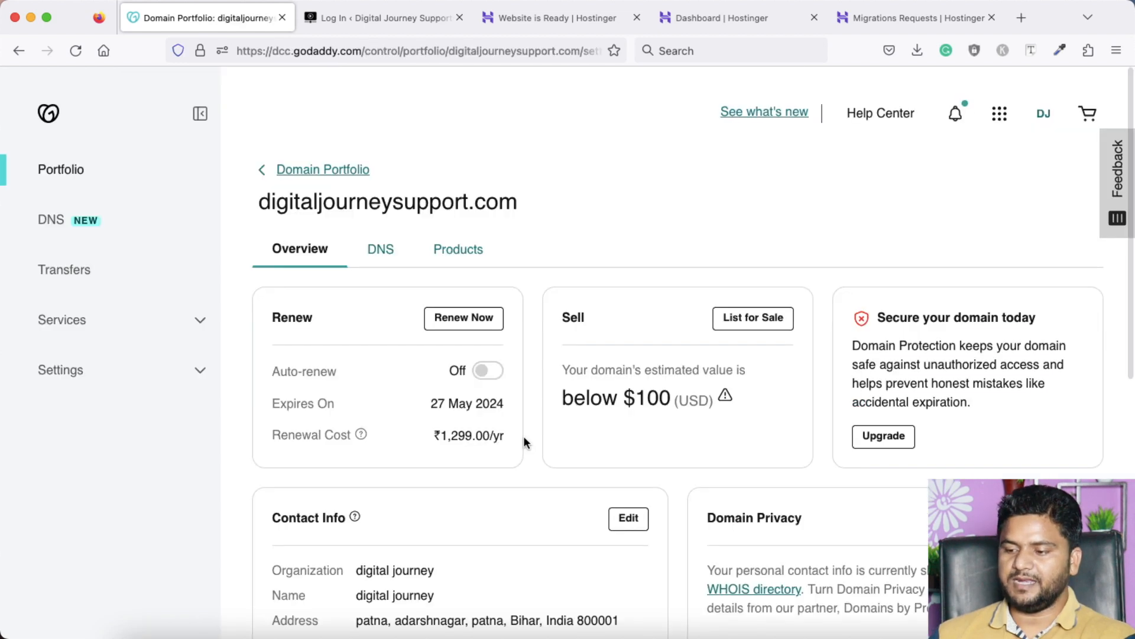
click(385, 251)
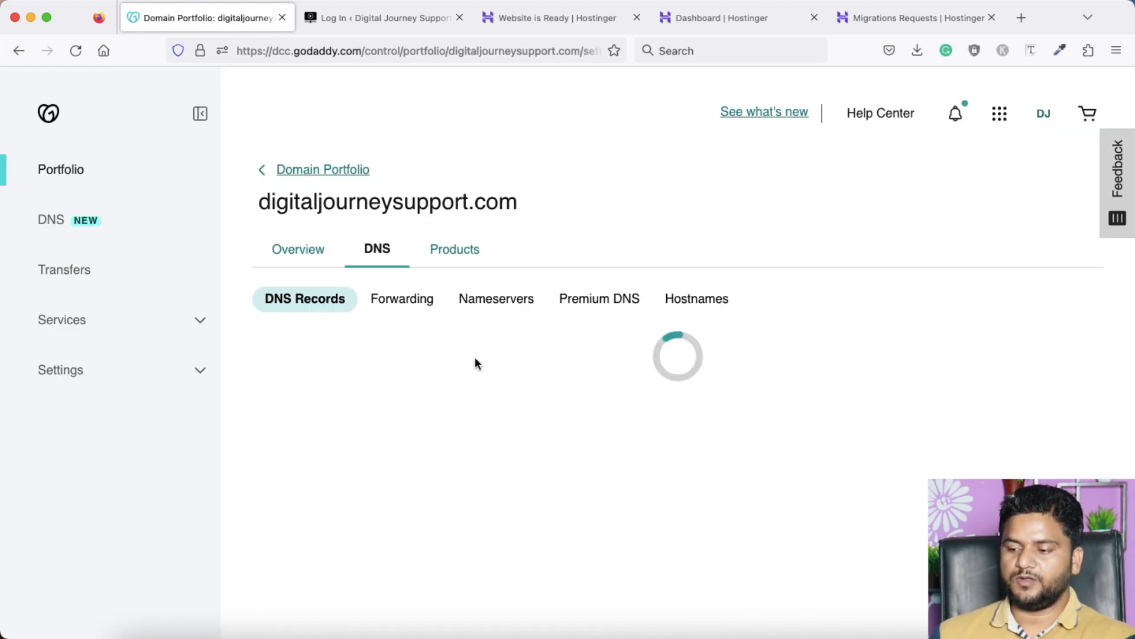
click(501, 305)
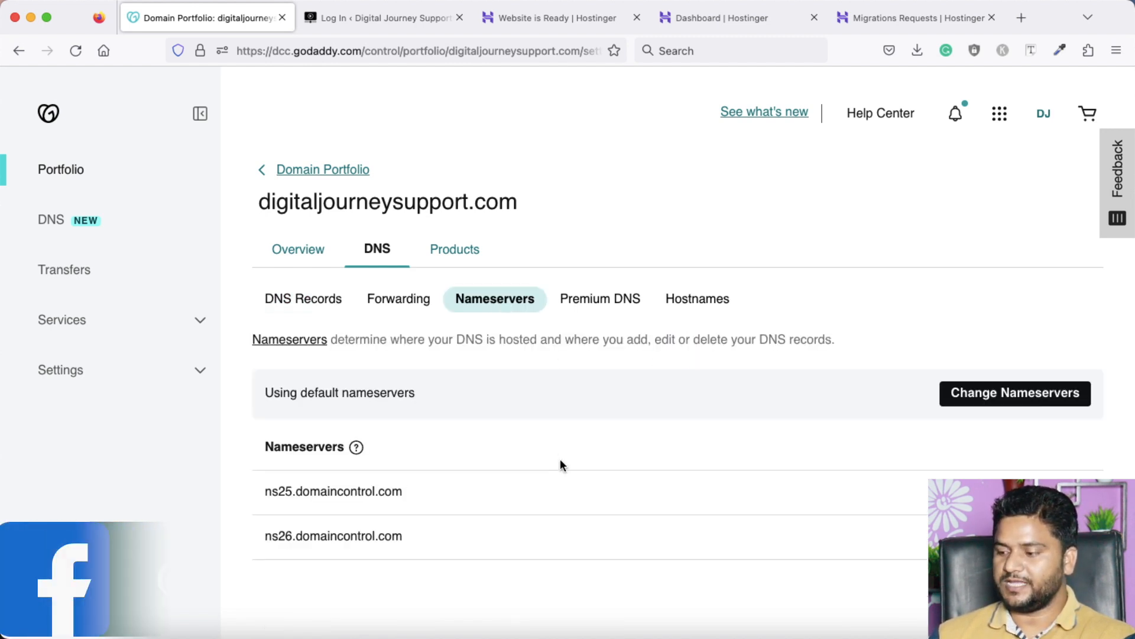
- Choose custom nameservers for the domain in GoDaddy and enter ns1.dns-parking.com, copied from Hostinger, as the first nameserver
click(1023, 395)
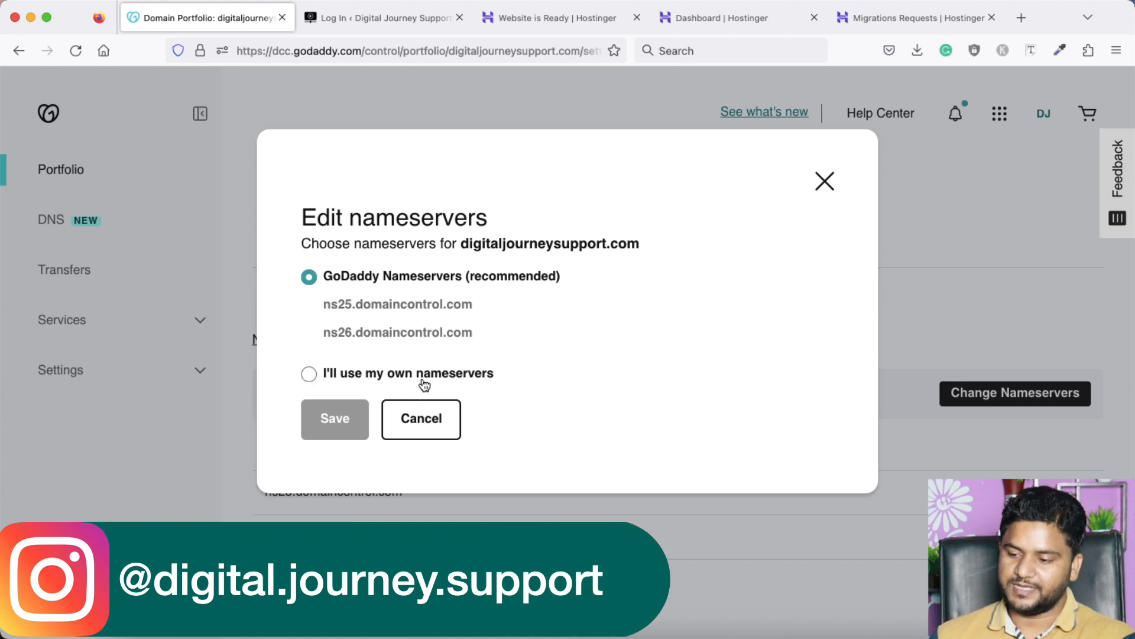
click(308, 373)
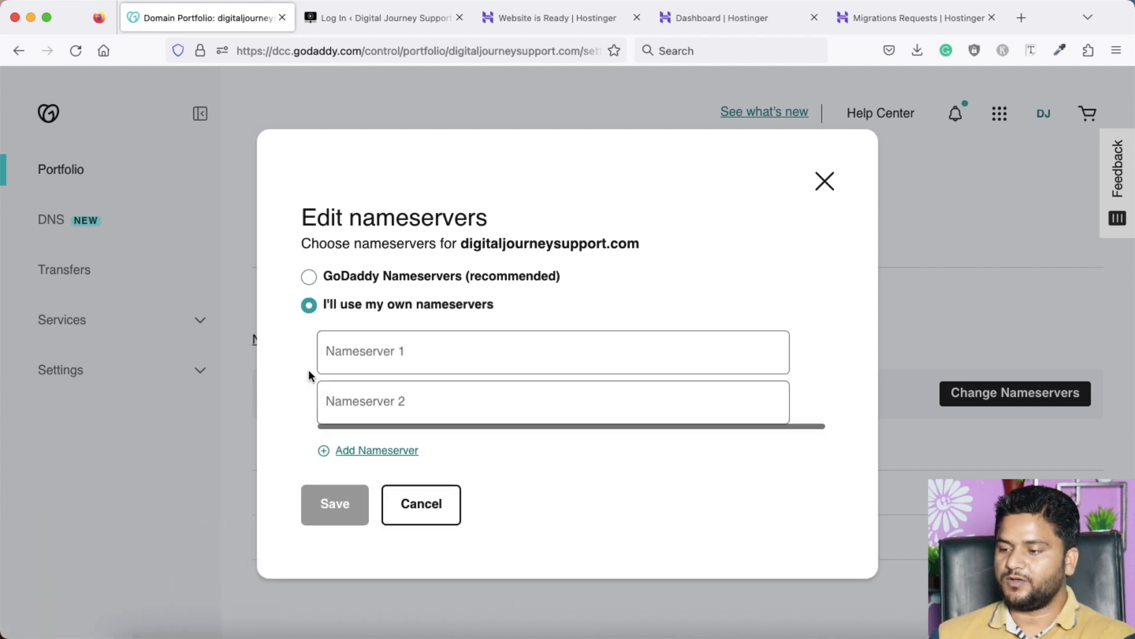
click(363, 349)
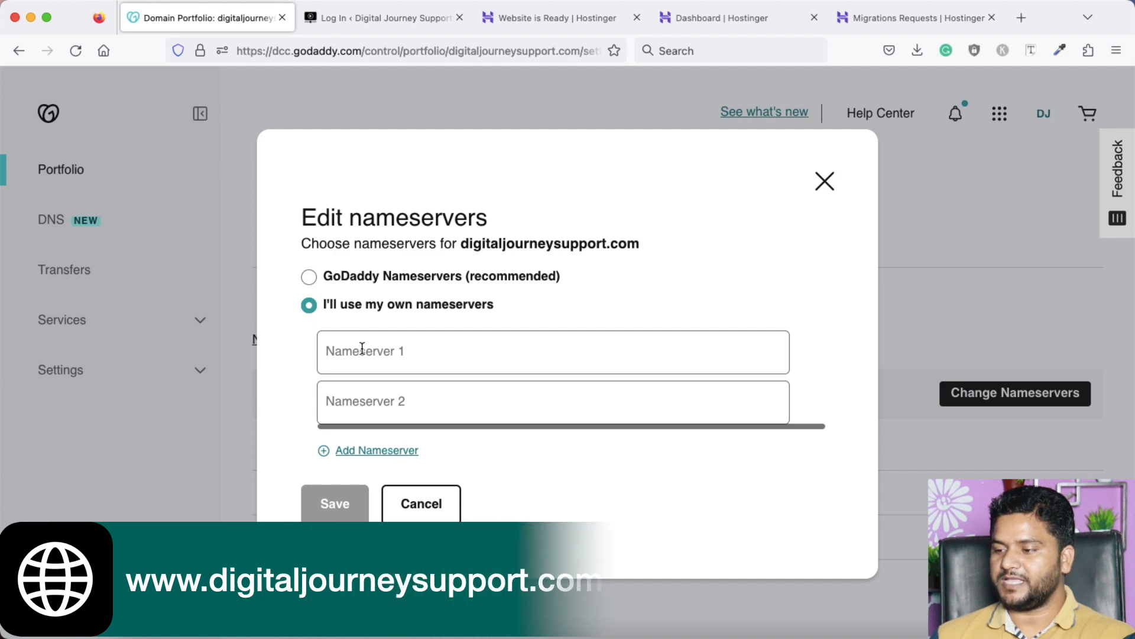
click(715, 17)
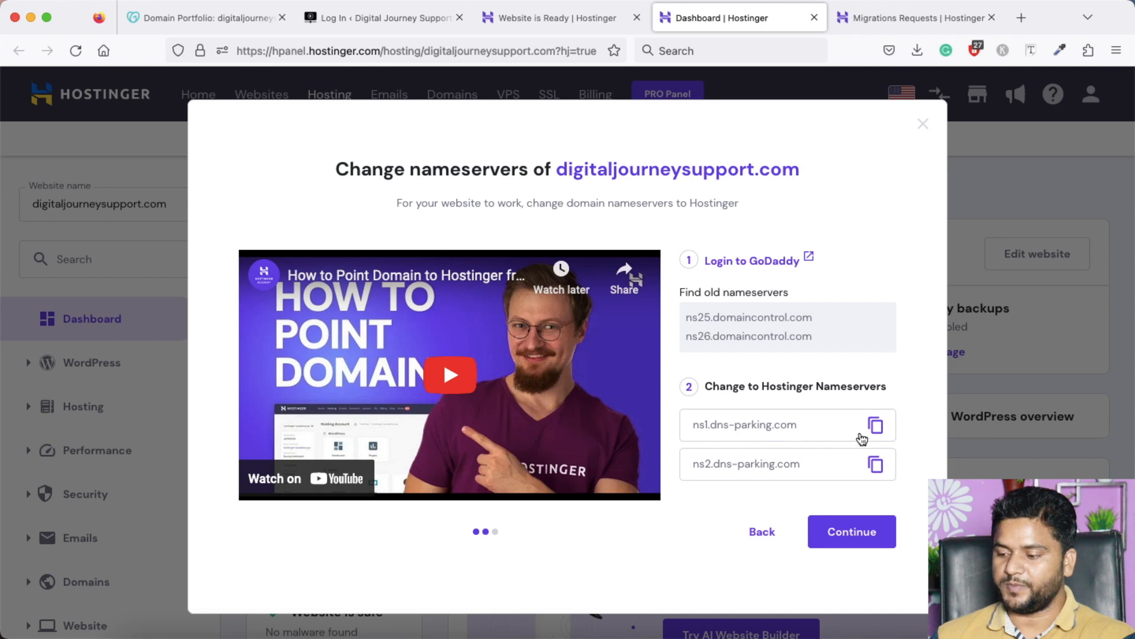
click(875, 425)
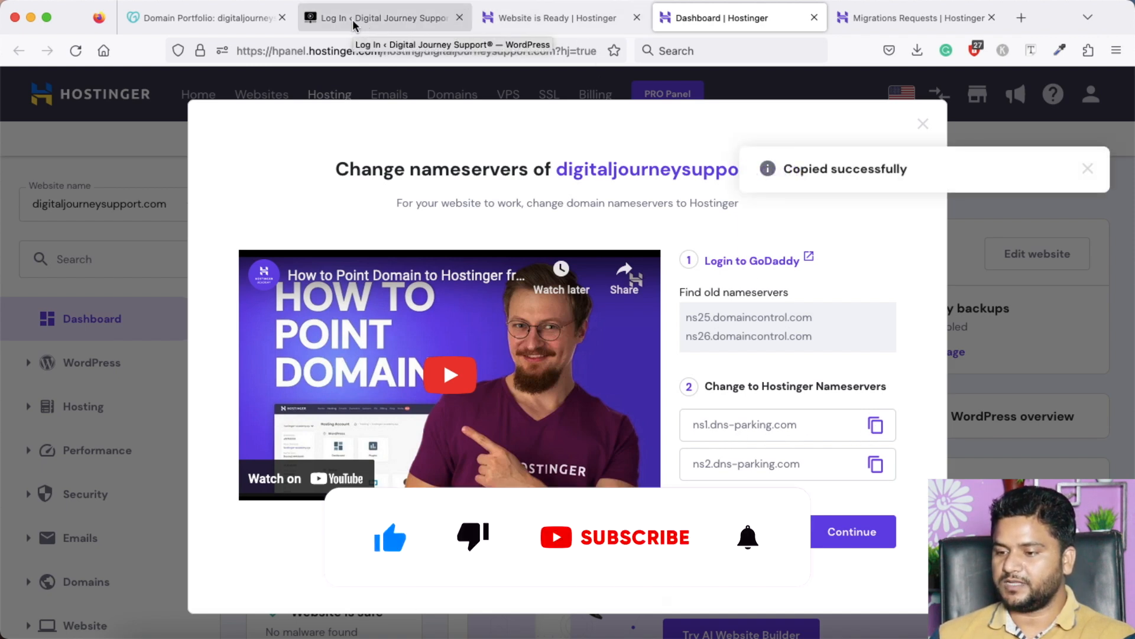
click(379, 18)
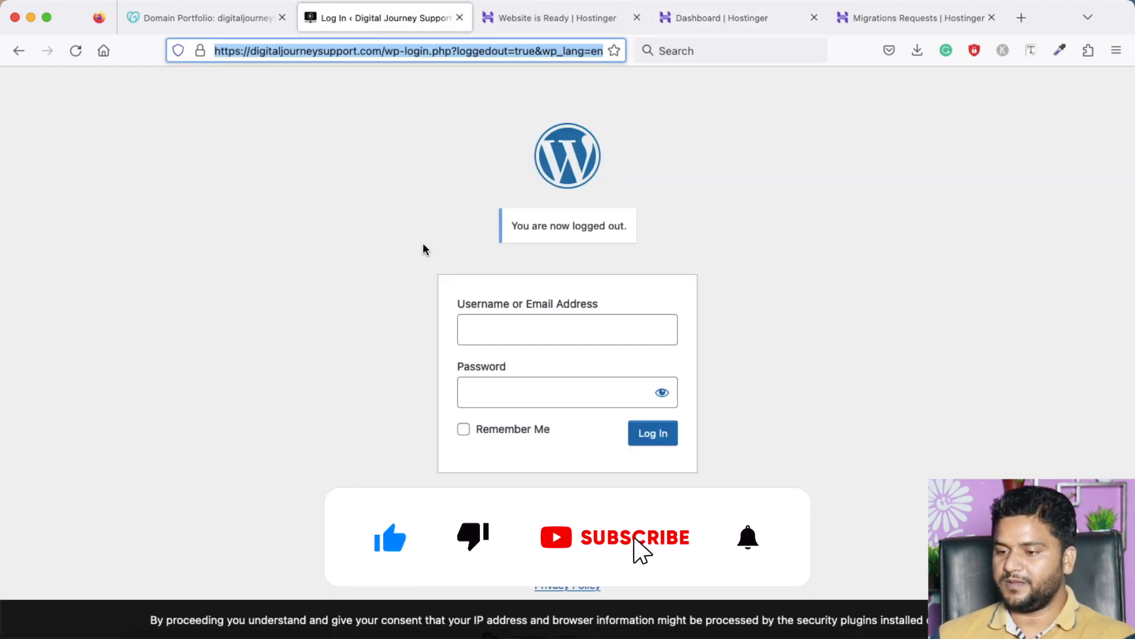
click(184, 19)
click(353, 353)
key(super+v)
- Enter ns2.dns-parking.com, copied from Hostinger, as the domain's second nameserver in GoDaddy and save the nameserver change
click(752, 17)
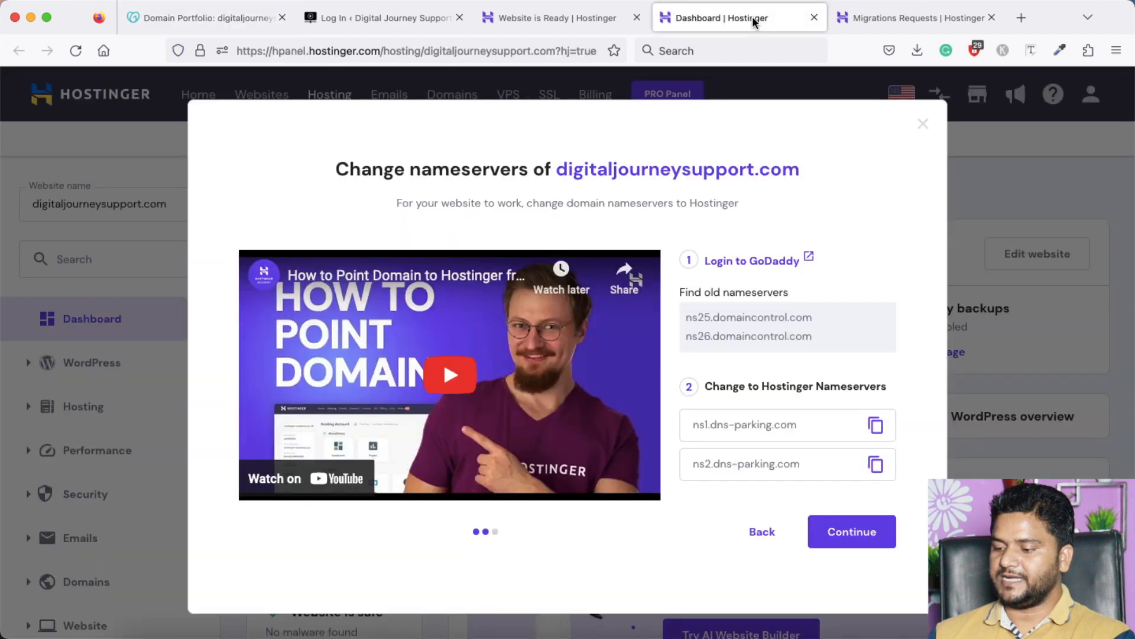
click(876, 463)
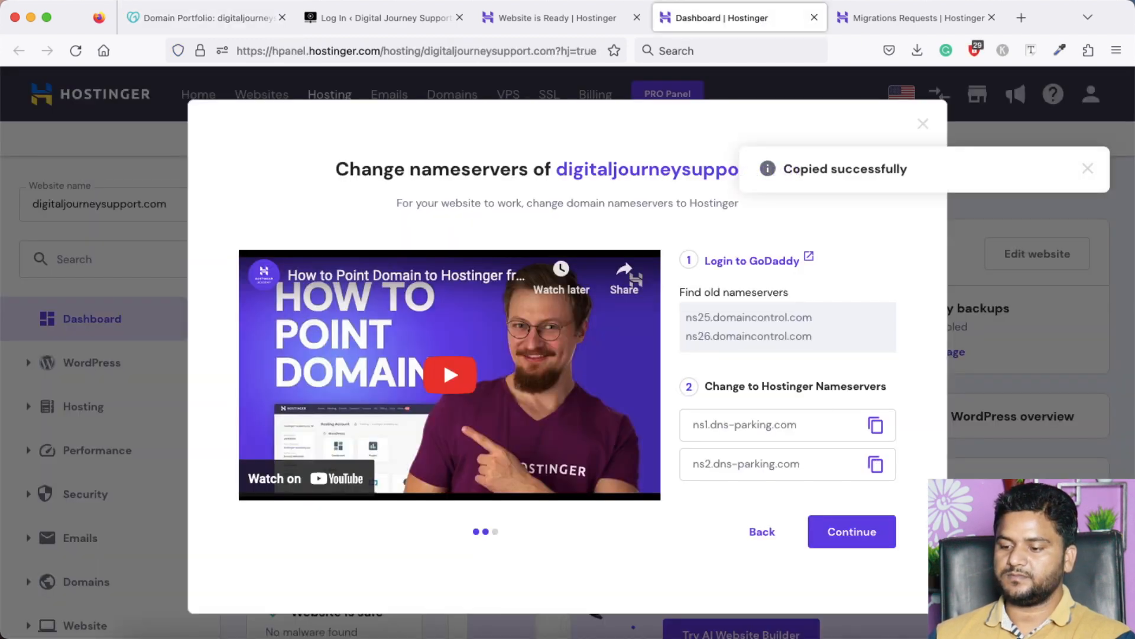
click(165, 19)
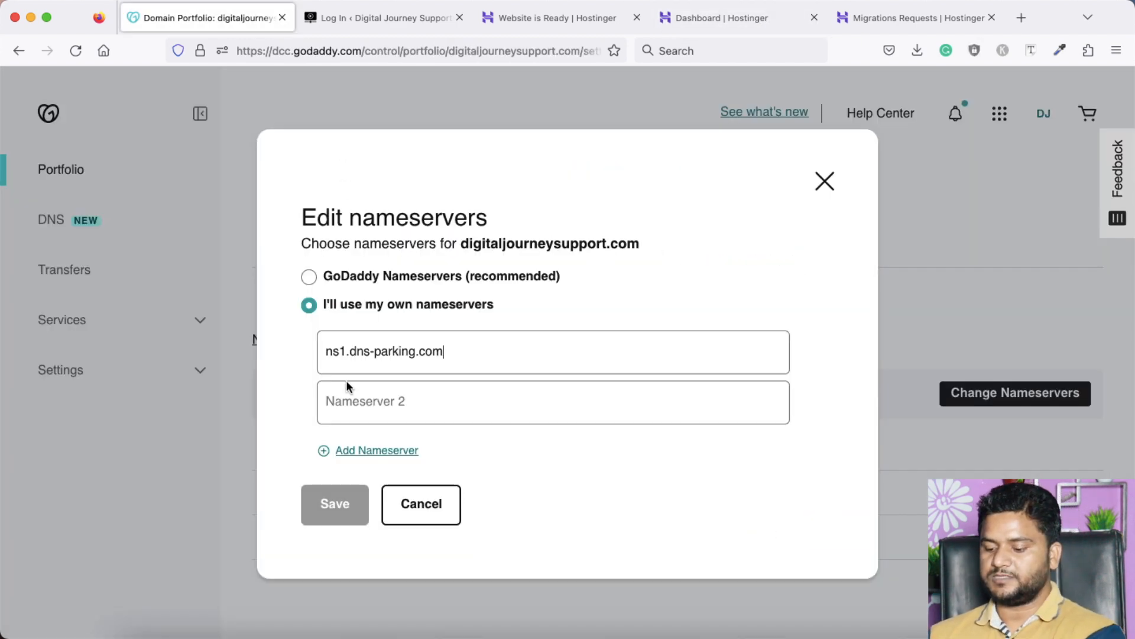
click(346, 403)
key(super+v)
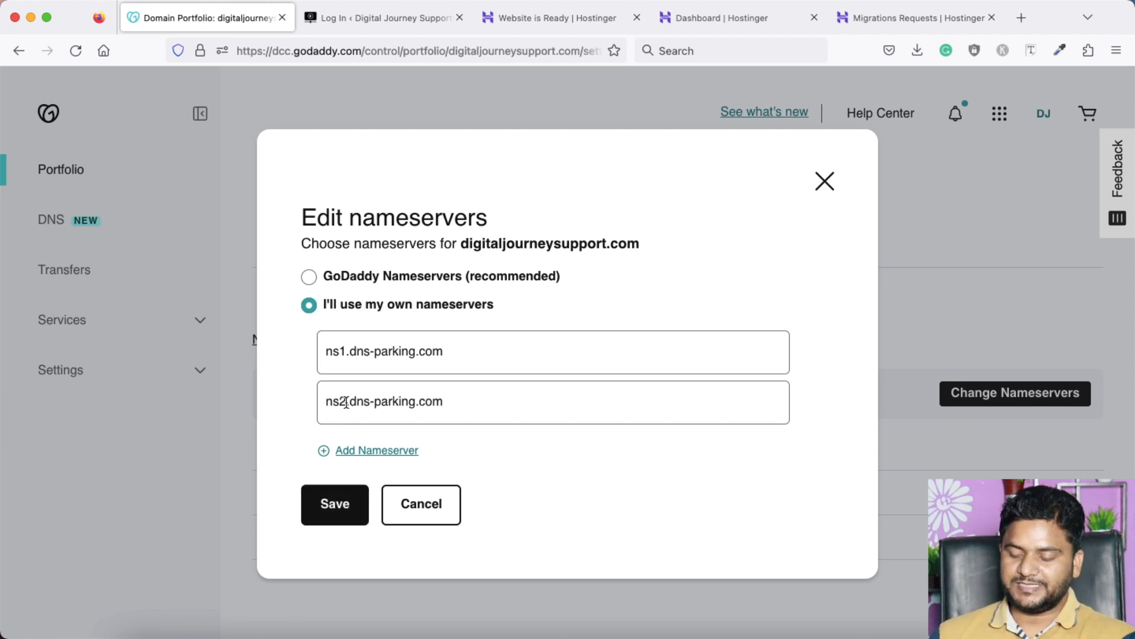
click(331, 508)
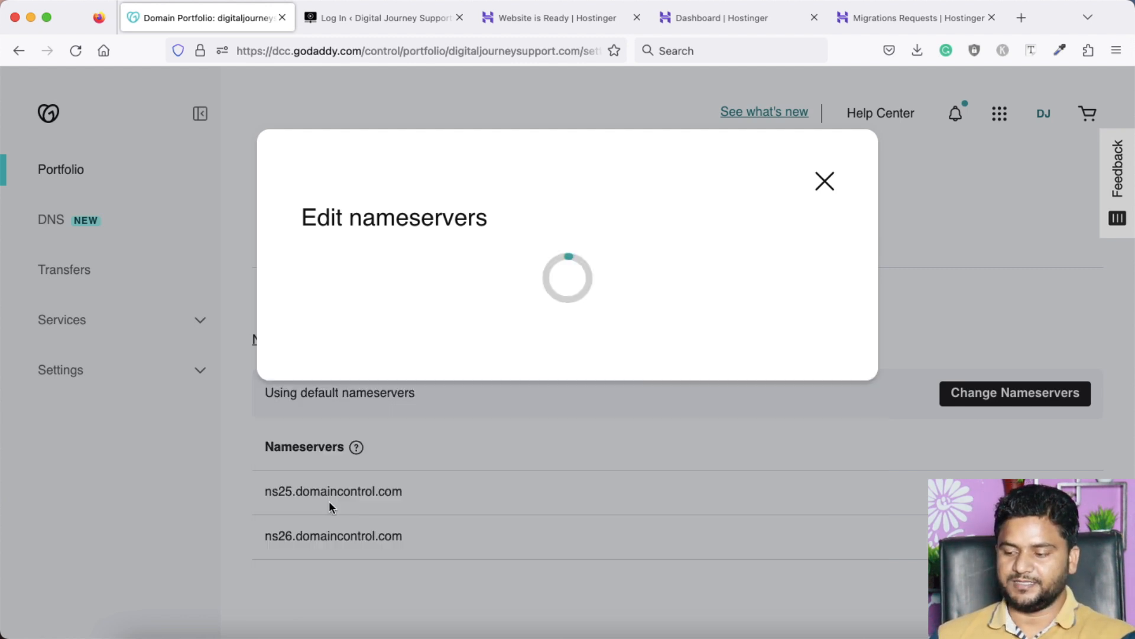
click(342, 385)
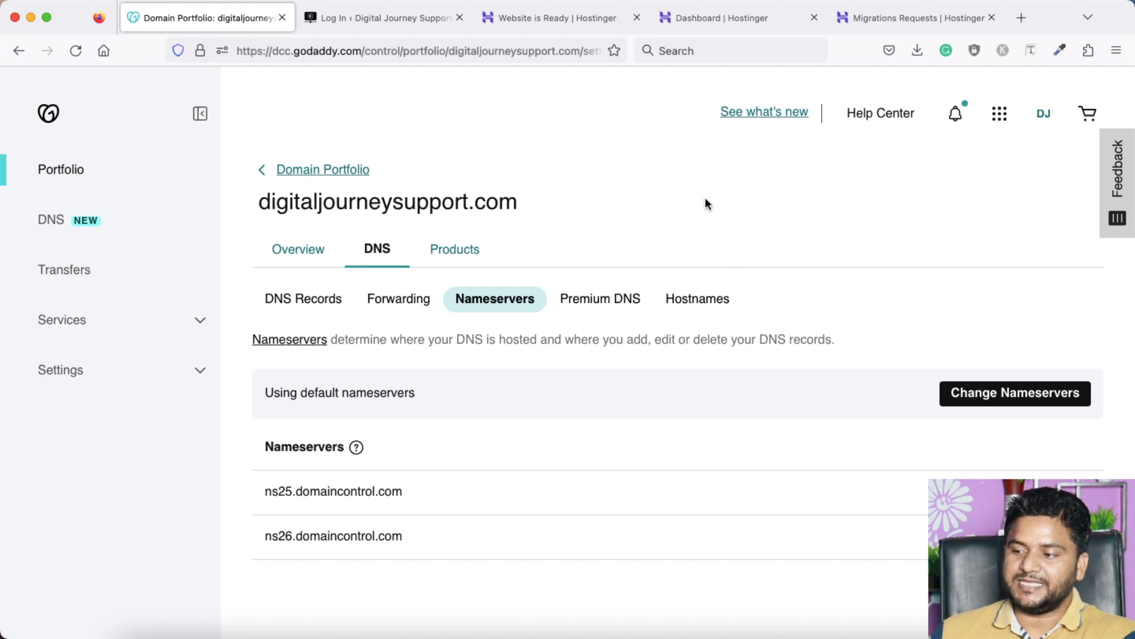
- Return to Hostinger and finish its guided nameserver setup for digitaljourneysupport.com
click(736, 19)
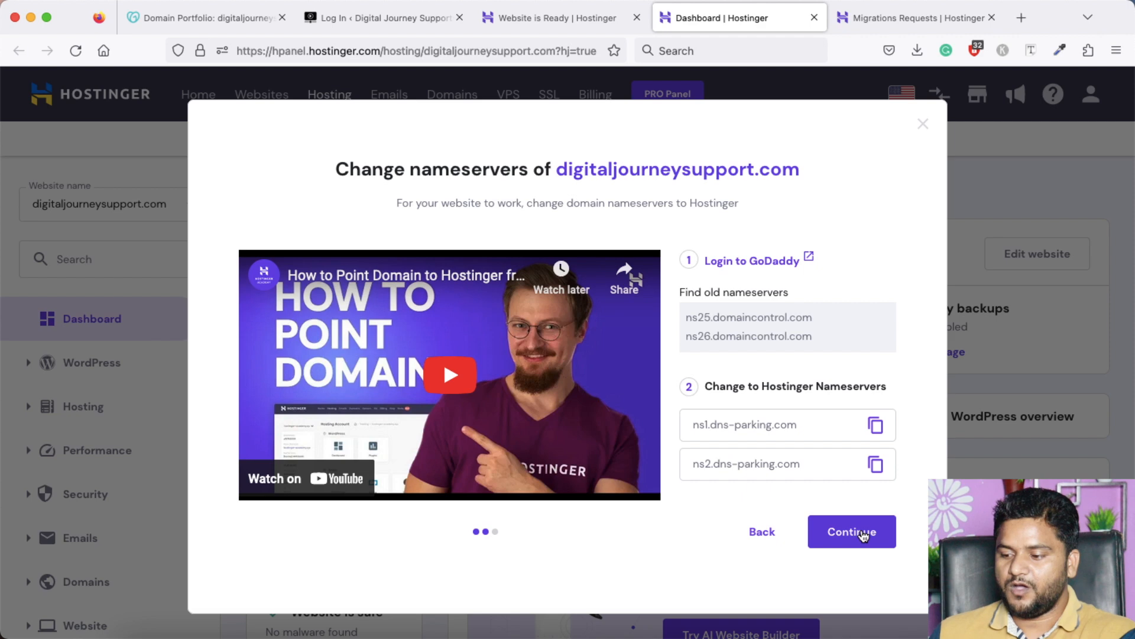
click(864, 536)
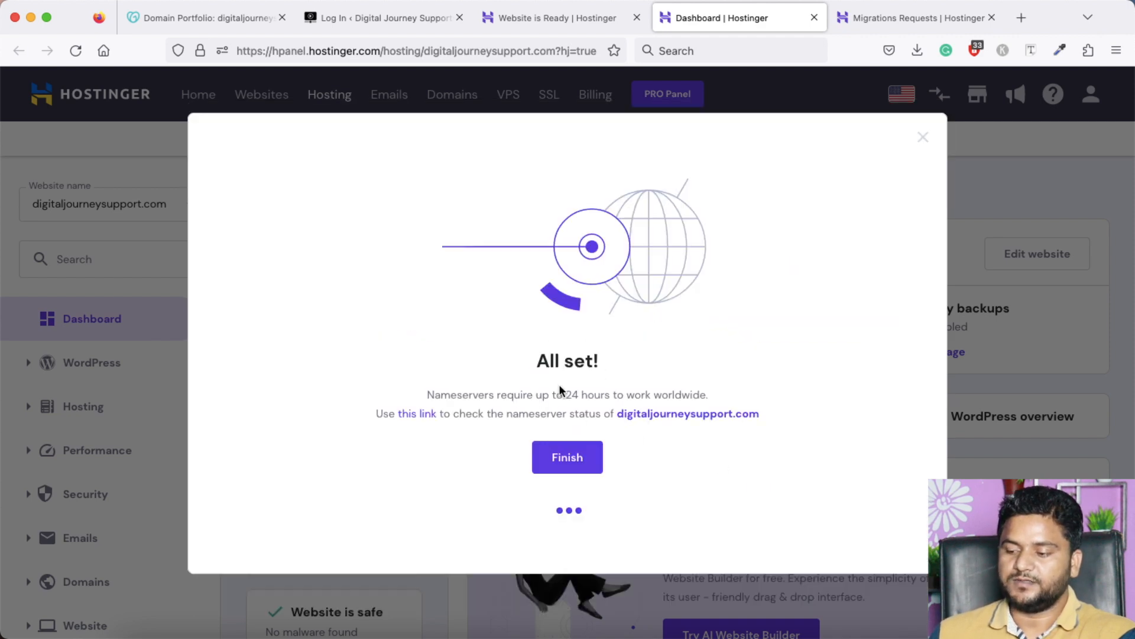
click(567, 459)
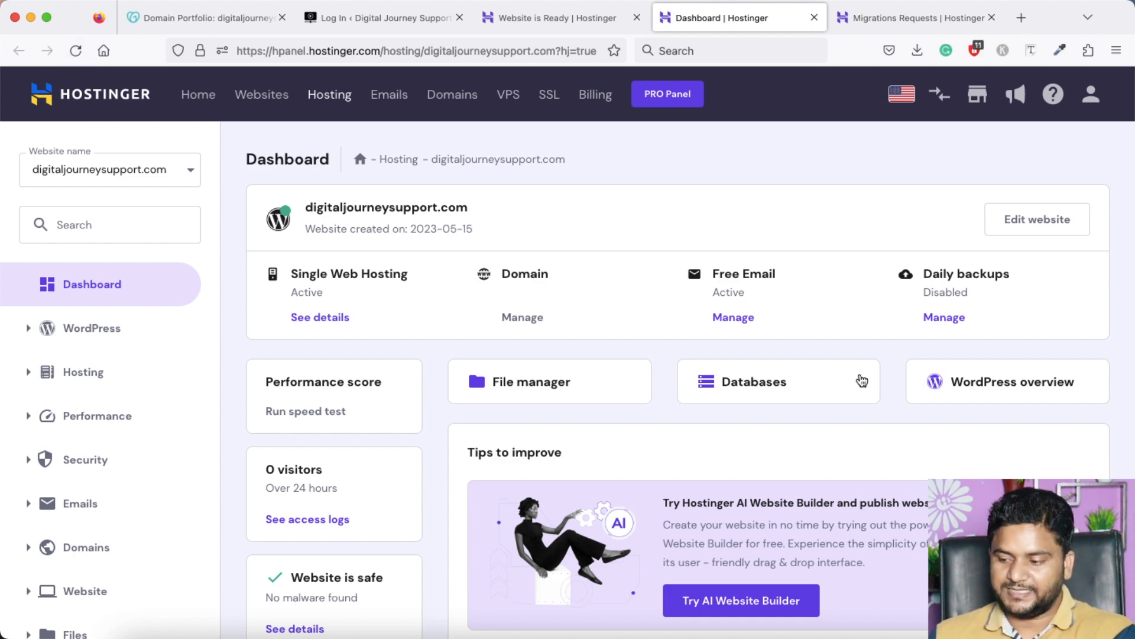
- Open the WordPress overview of digitaljourneysupport.com and examine its core settings, SSL certificate status and website editing option
click(1012, 388)
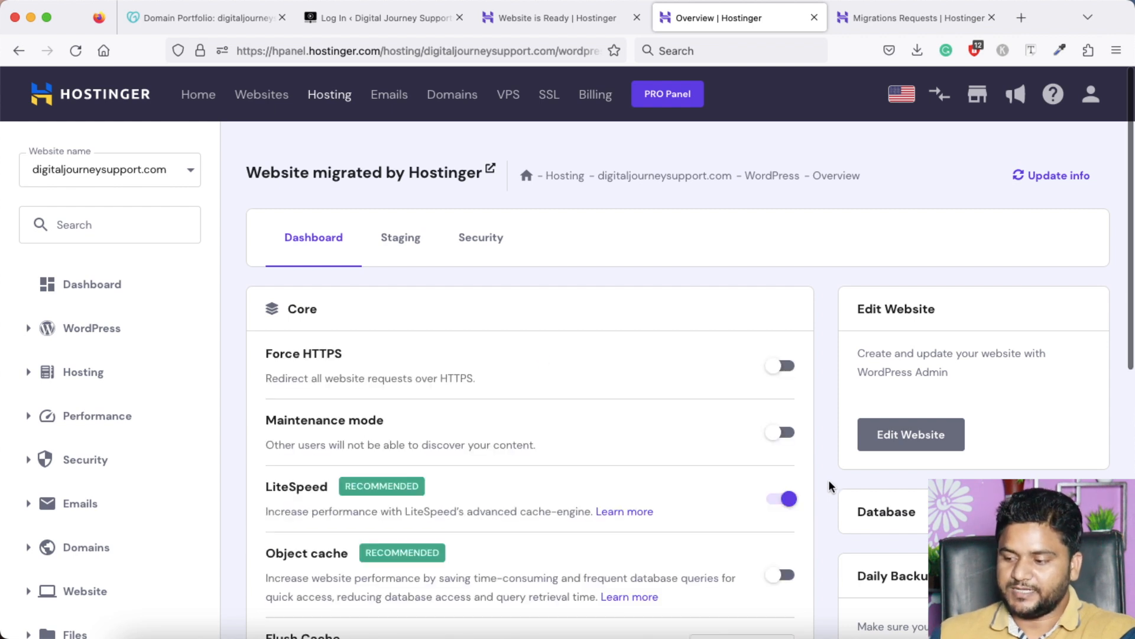
scroll(829, 485, down, 6)
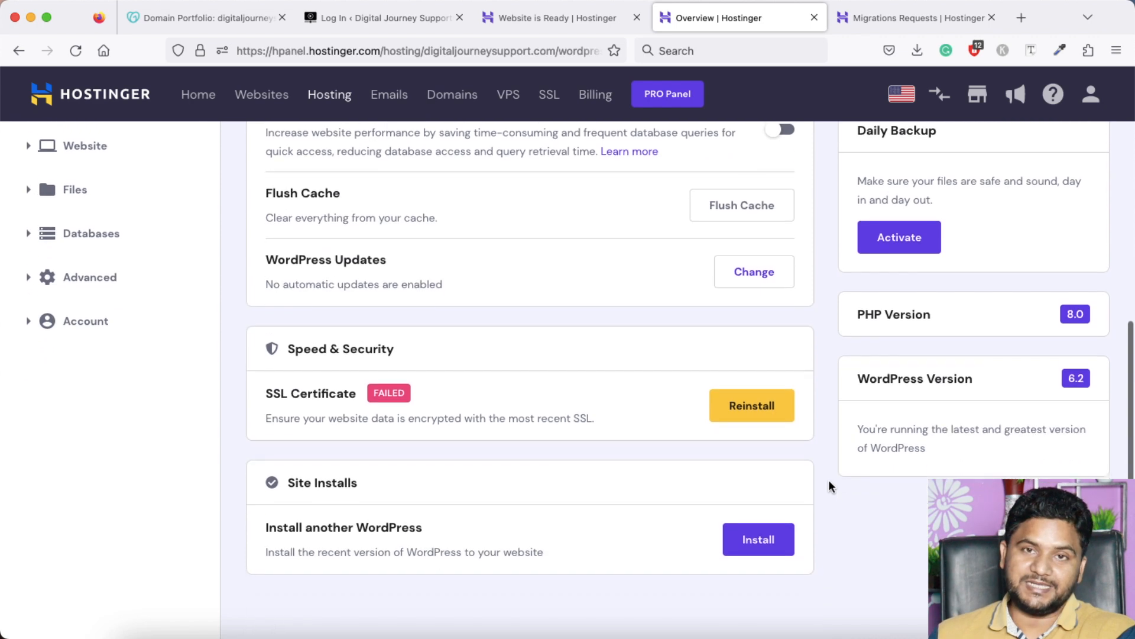
scroll(829, 485, up, 6)
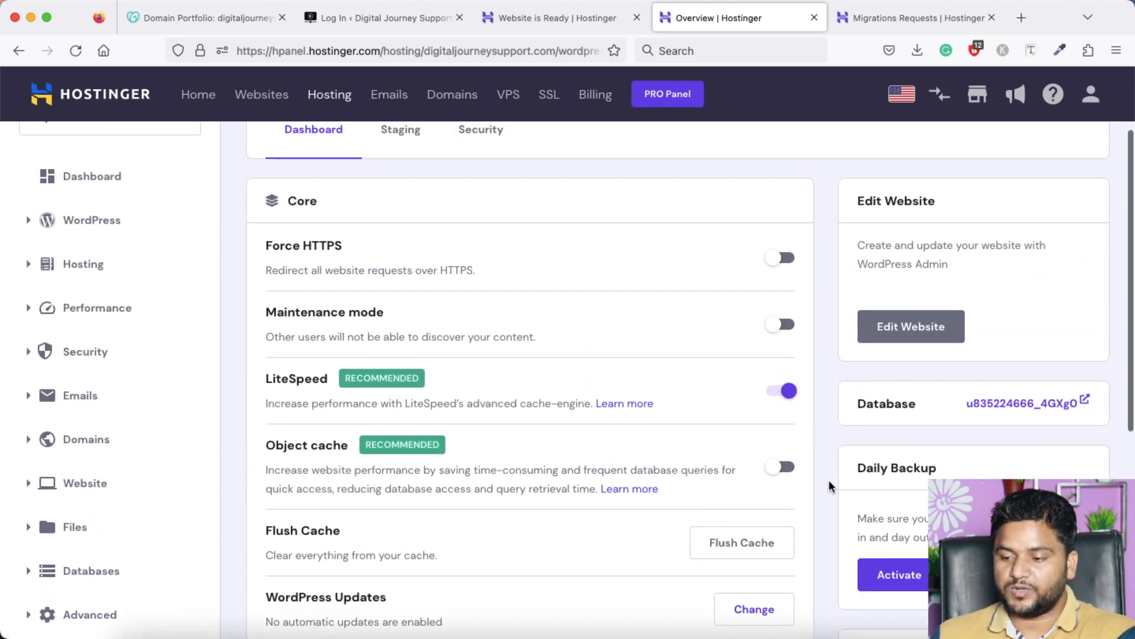
scroll(829, 485, down, 4)
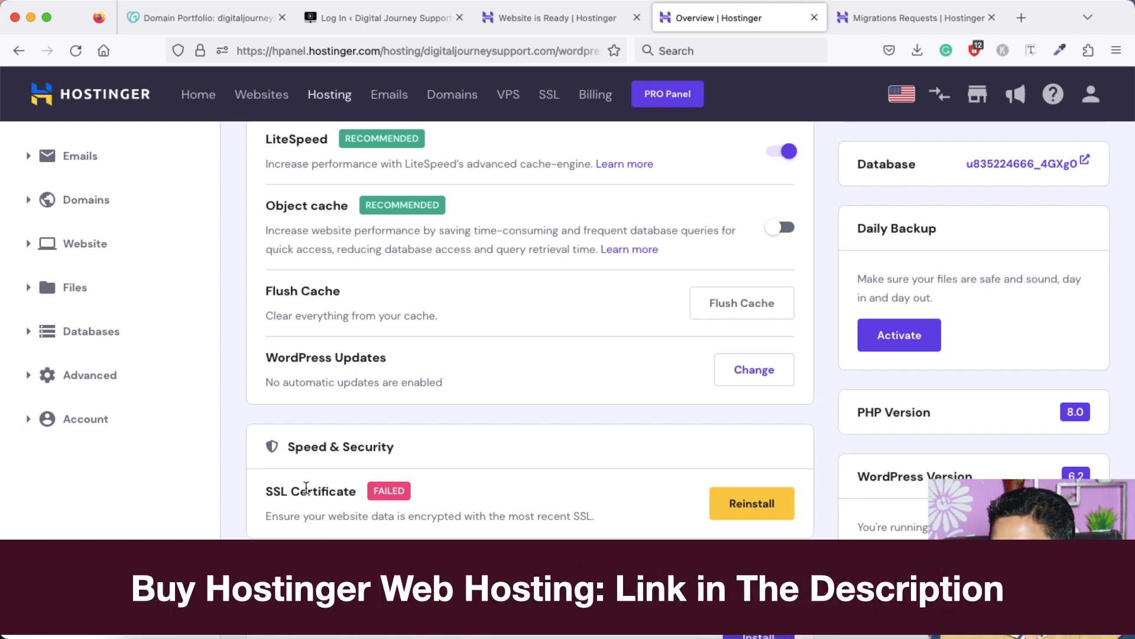
scroll(655, 406, up, 5)
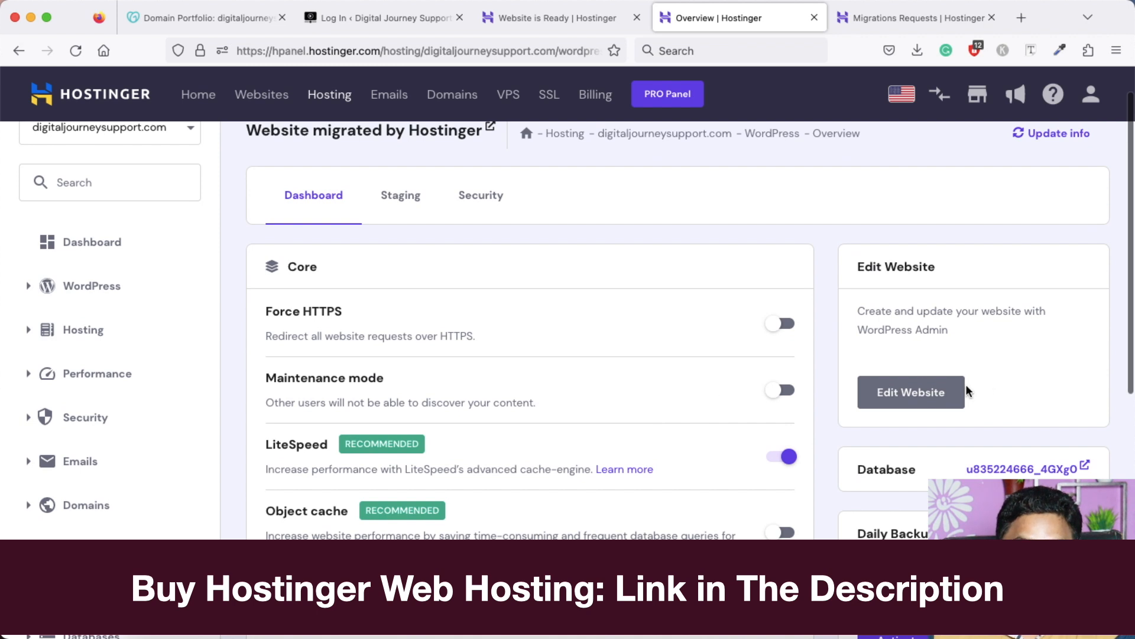